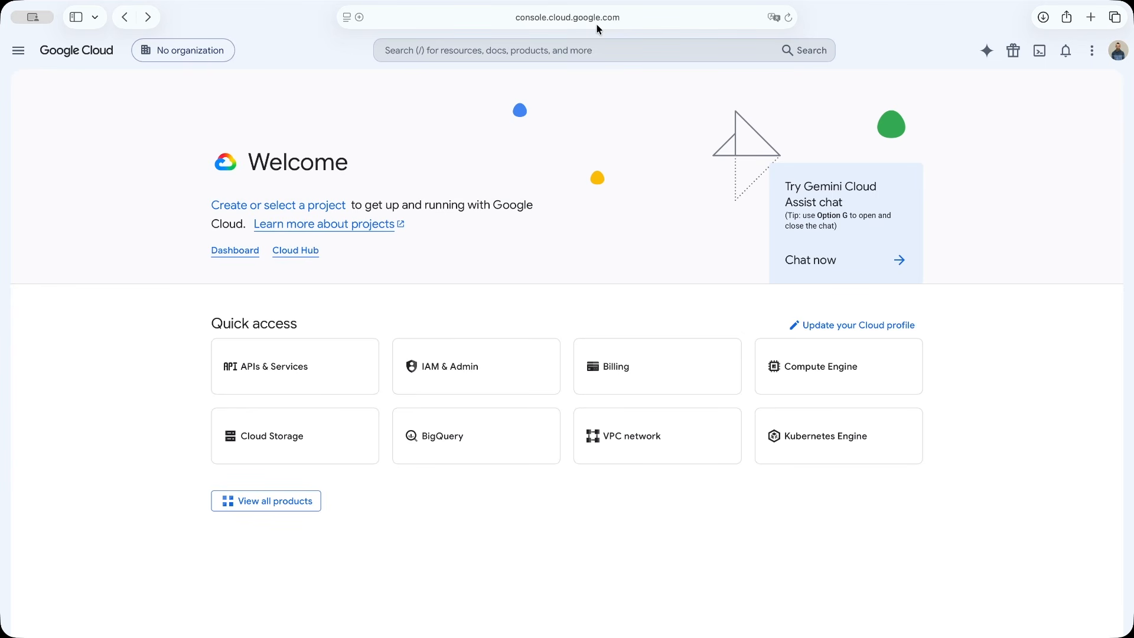
Create a new project named MAPS API without an organization
left_click(205, 54)
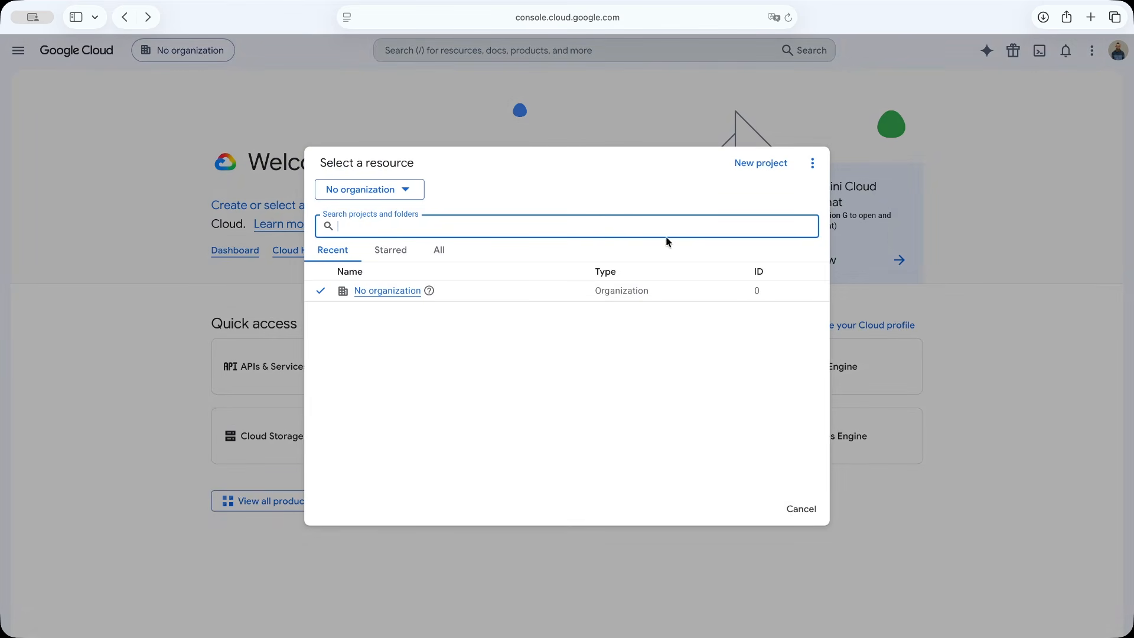
left_click(762, 163)
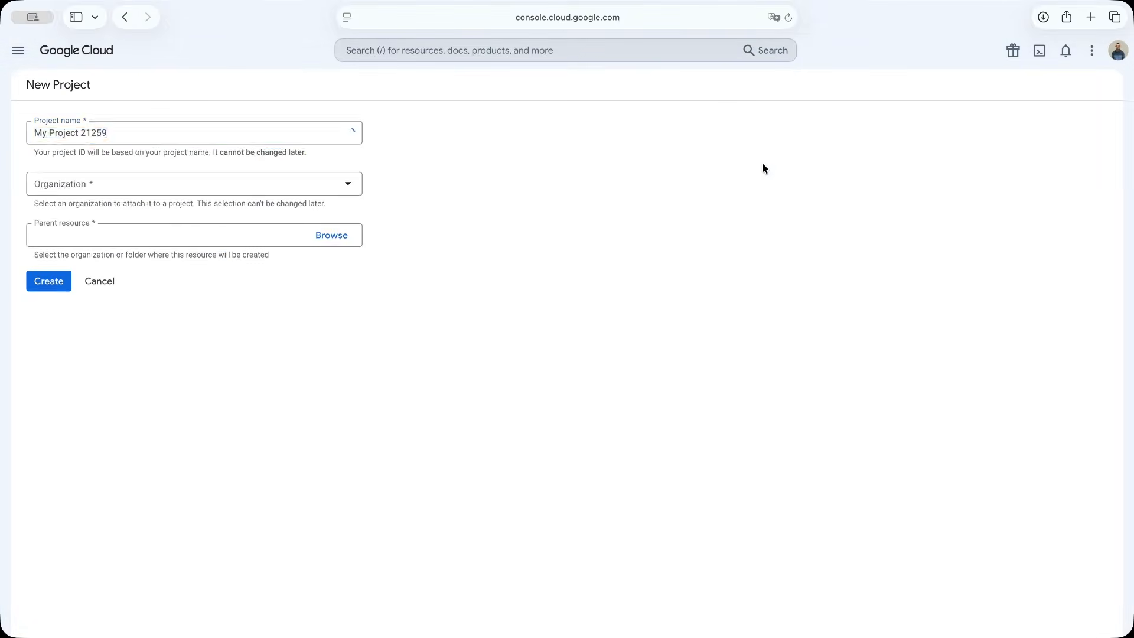
type("MAPS API")
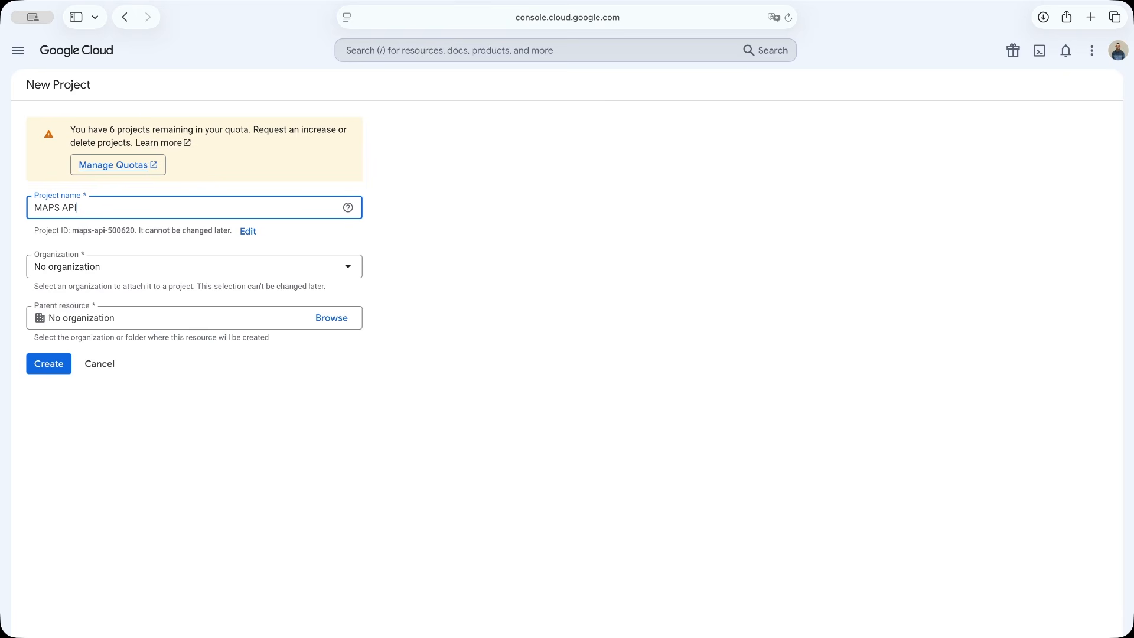
left_click(52, 371)
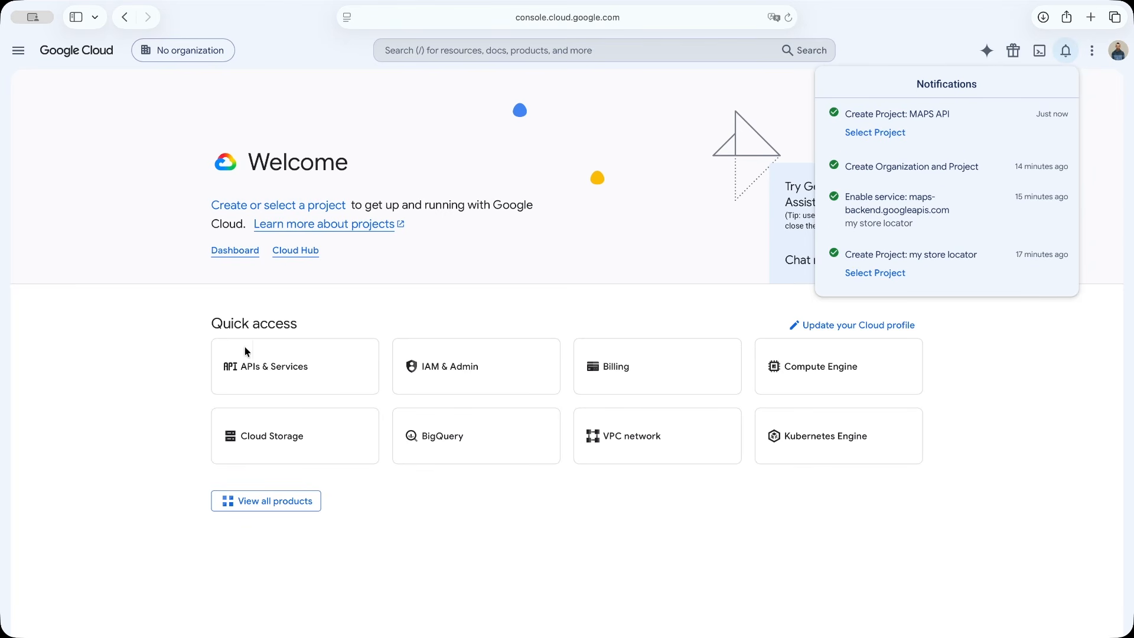
Close the notifications and make the MAPS API project the active project
left_click(440, 323)
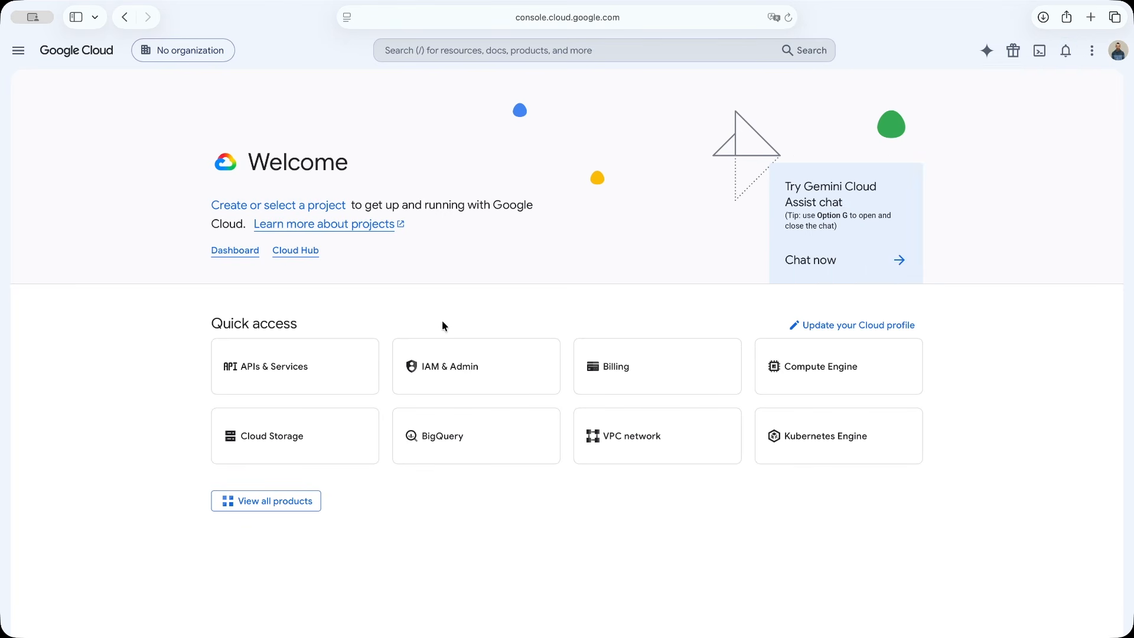
left_click(198, 53)
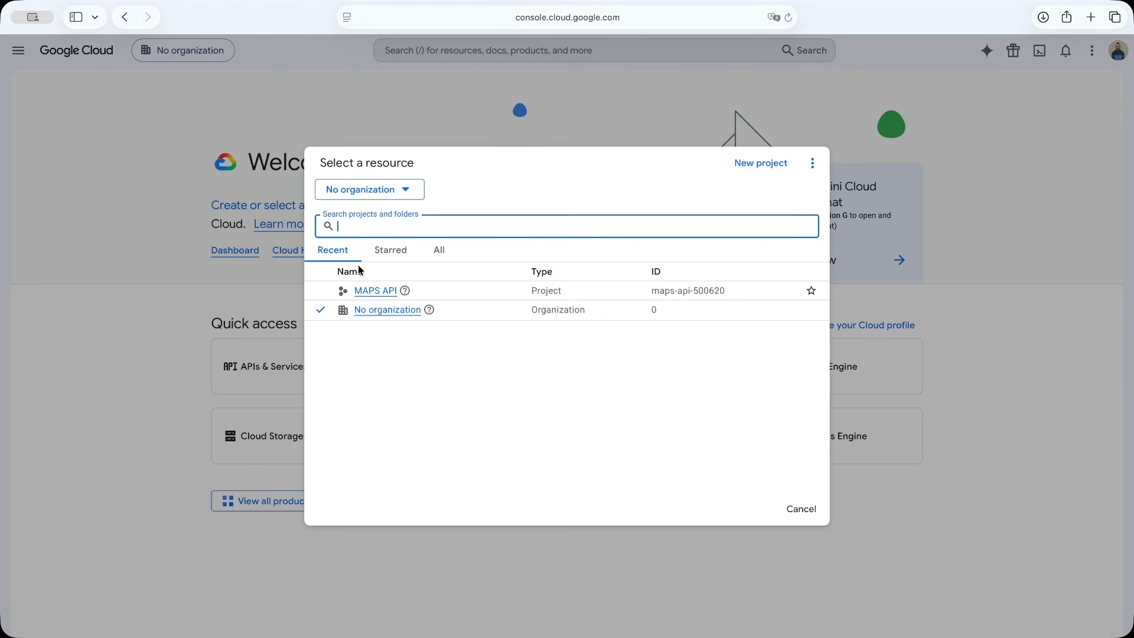
left_click(368, 291)
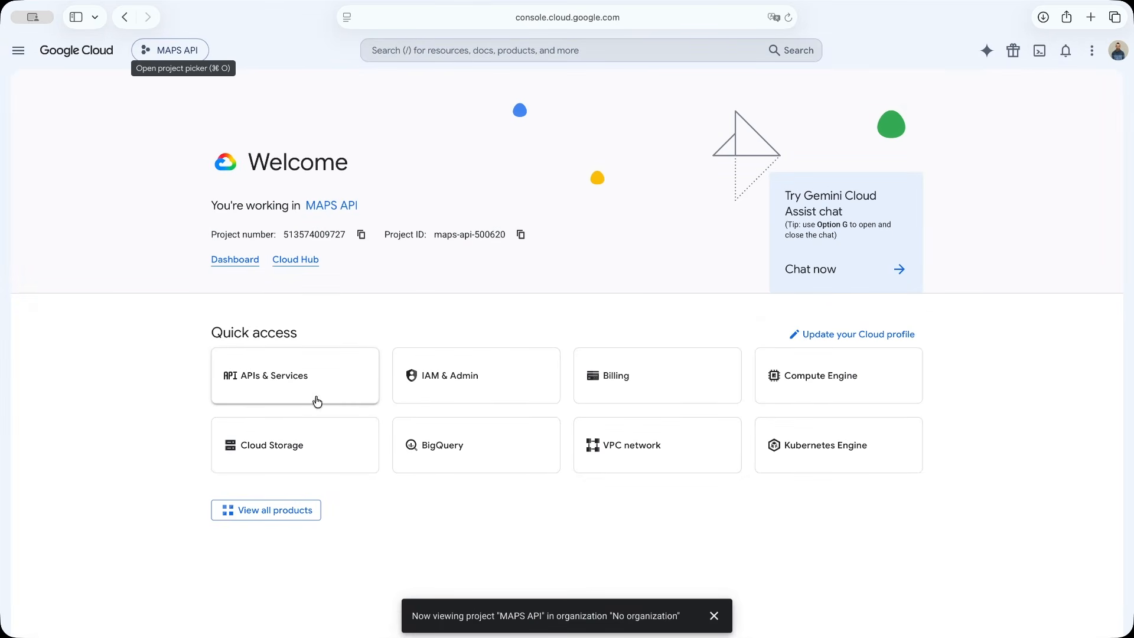
Open the API Library for the MAPS API project to add APIs and services
left_click(19, 52)
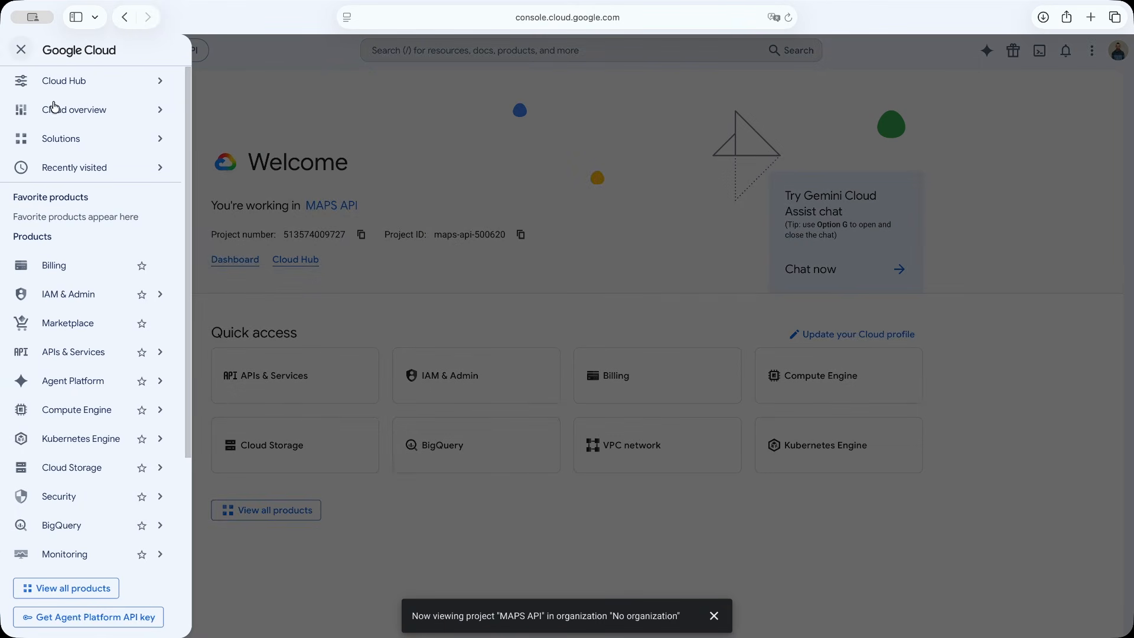
left_click(91, 351)
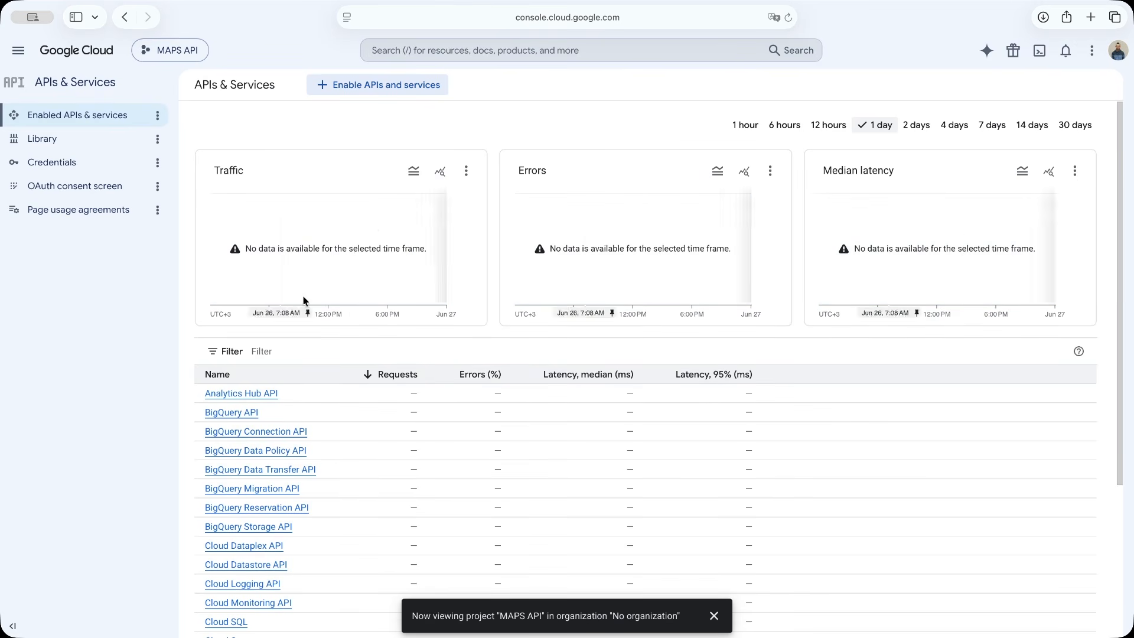
left_click(410, 85)
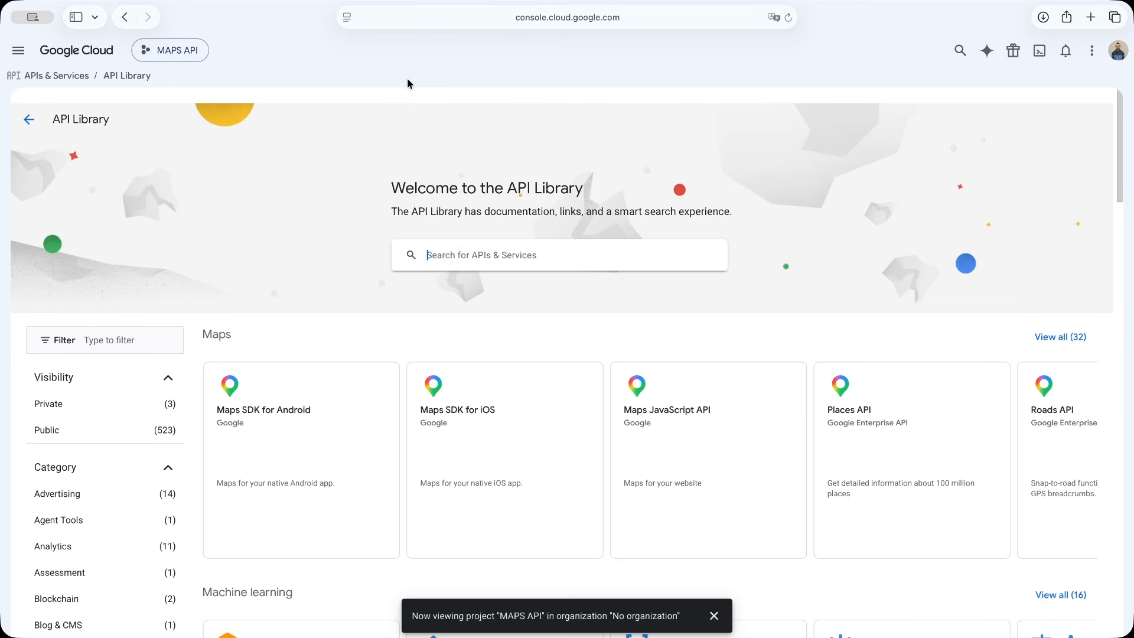
Search the API Library for "maps javascript api" and enable the Maps JavaScript API
type("Maps Java")
left_click(430, 283)
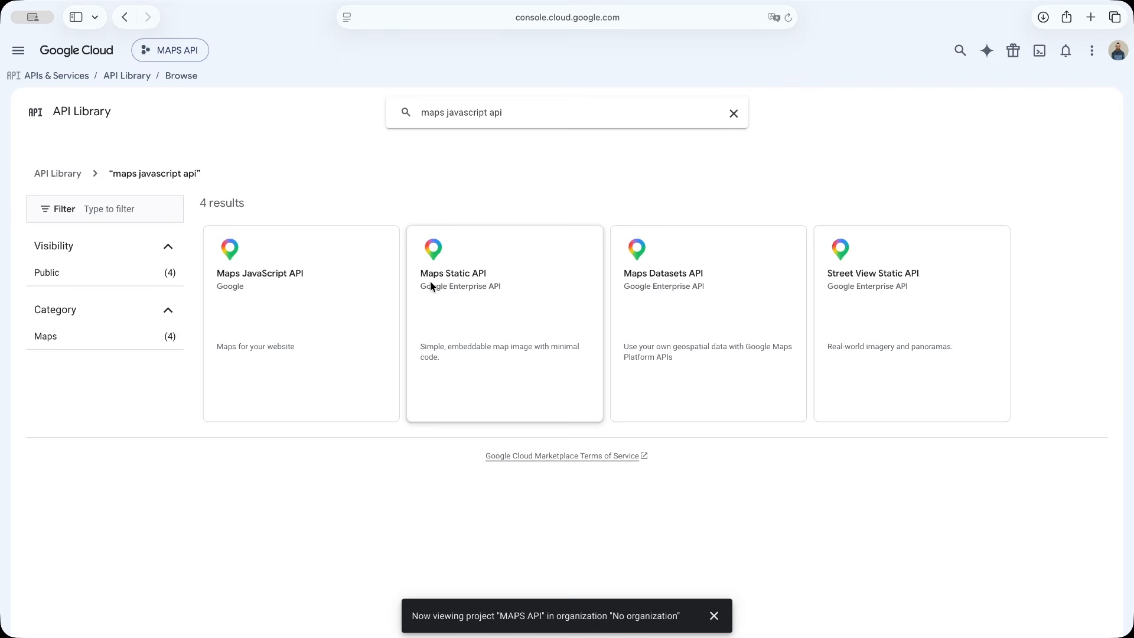
left_click(287, 275)
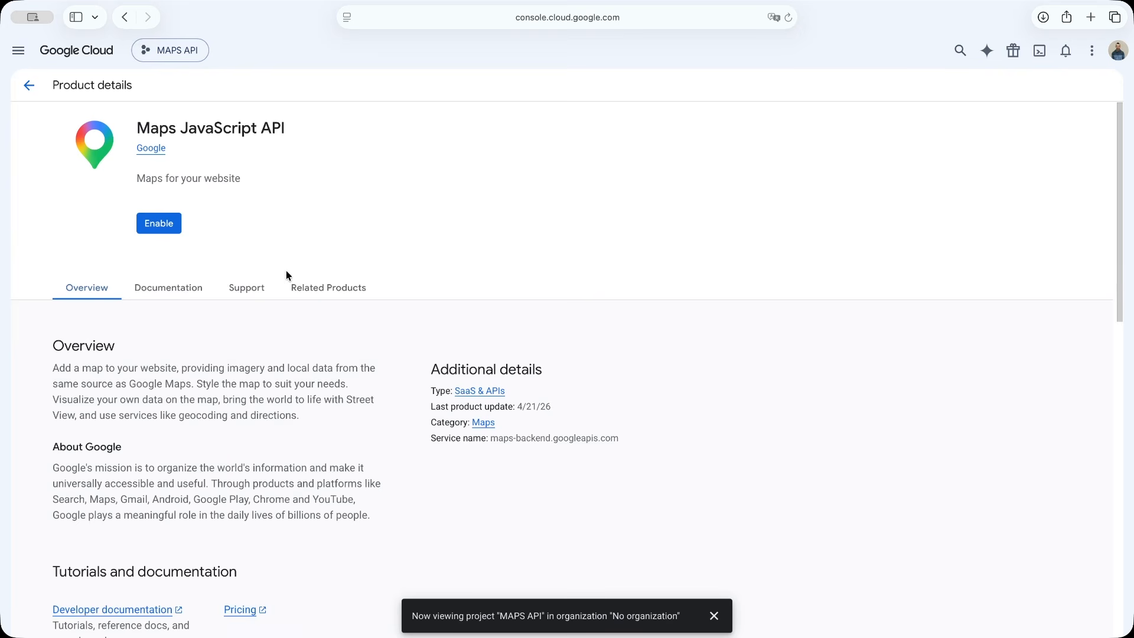
left_click(163, 225)
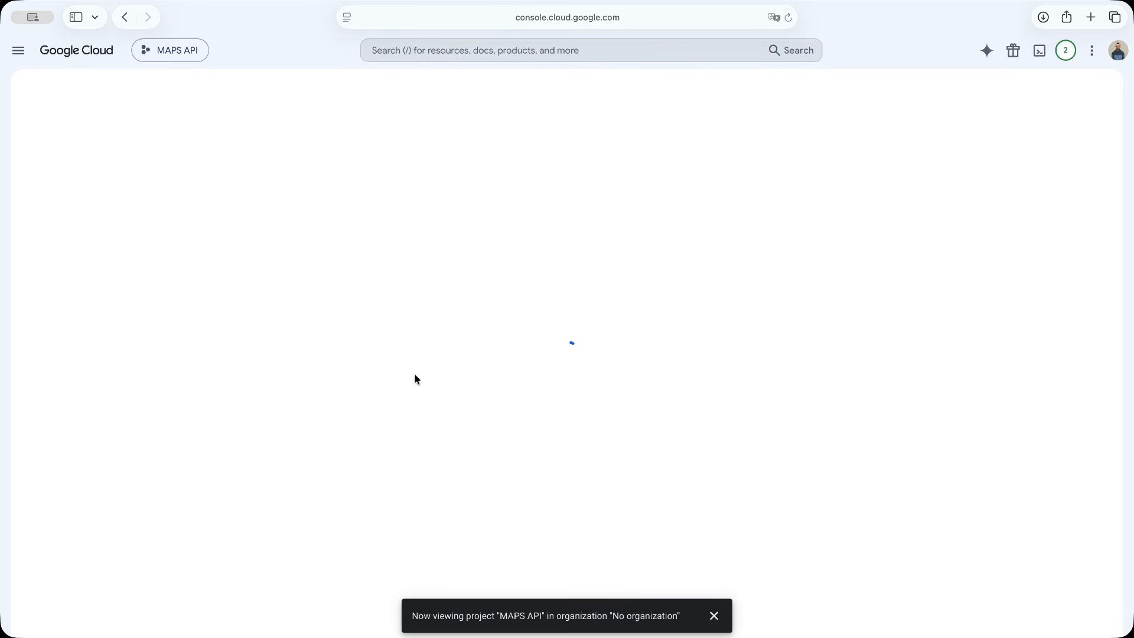
Agree to the Google Maps Platform trial terms for the account and complete the two-part sign-up
left_click(715, 615)
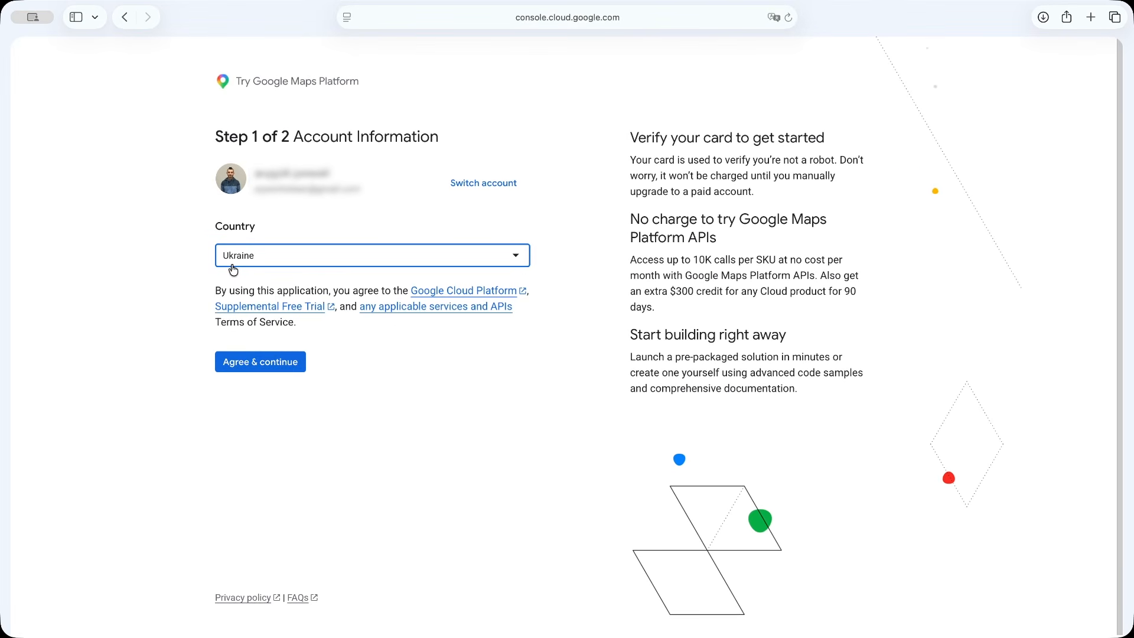
left_click(272, 371)
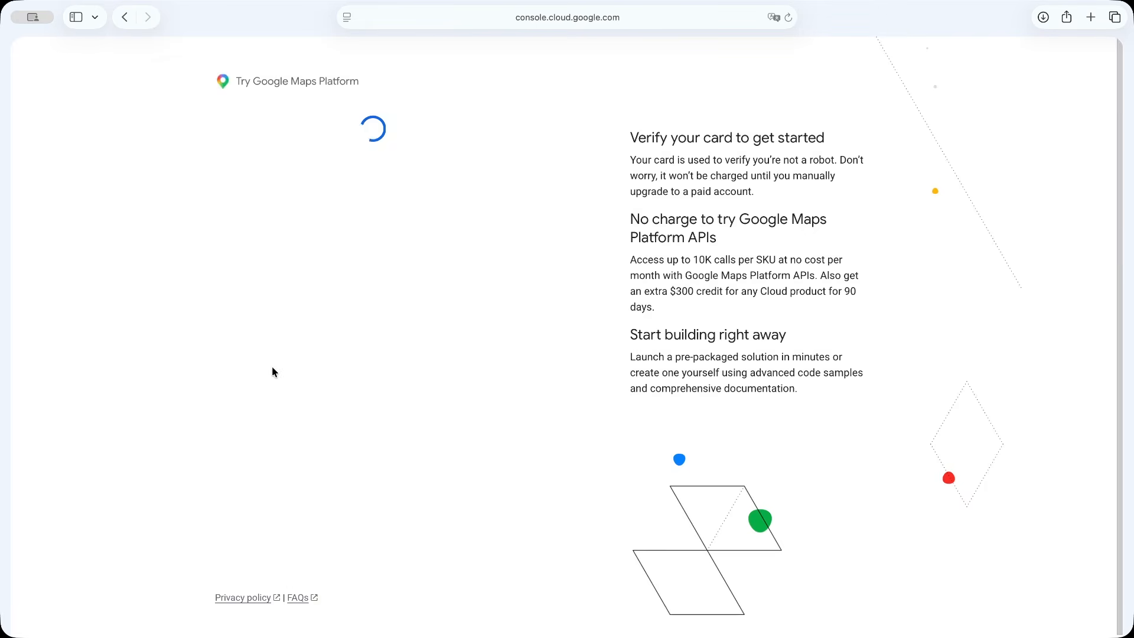
left_click(264, 544)
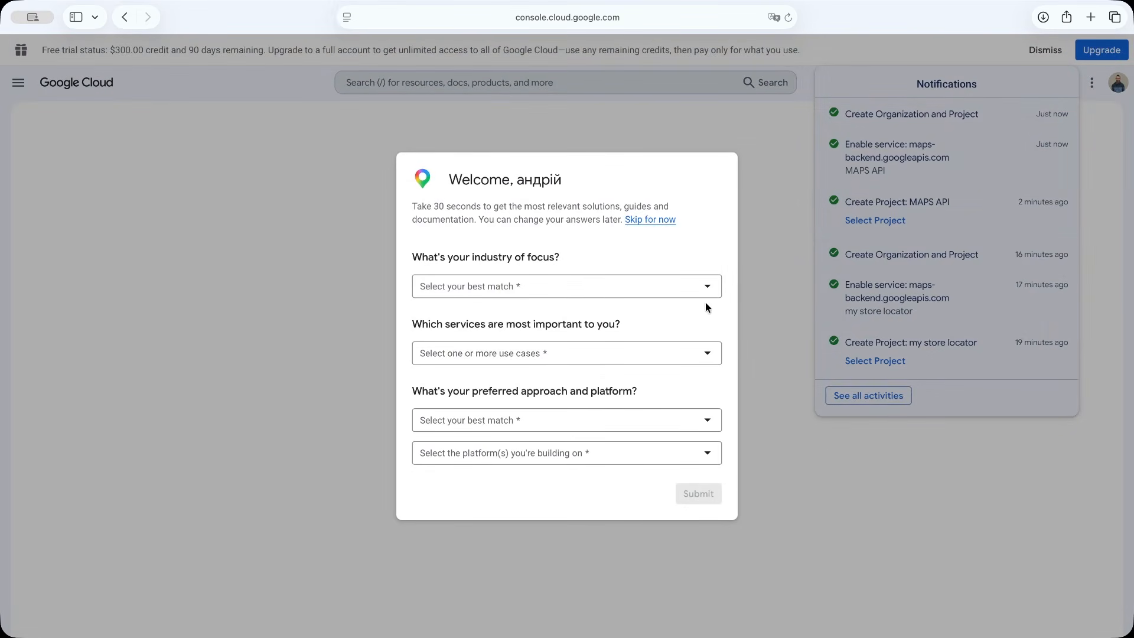
Submit the welcome survey with Education as industry, Add API Key as use case, No code as approach and Web as platform
left_click(707, 287)
left_click(694, 336)
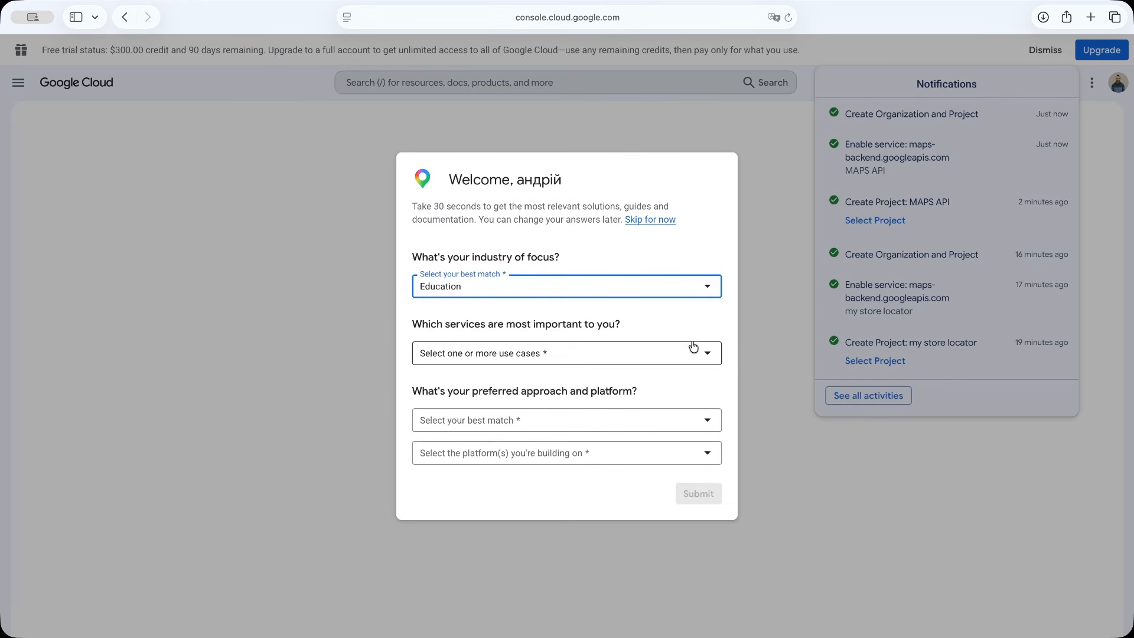
left_click(708, 355)
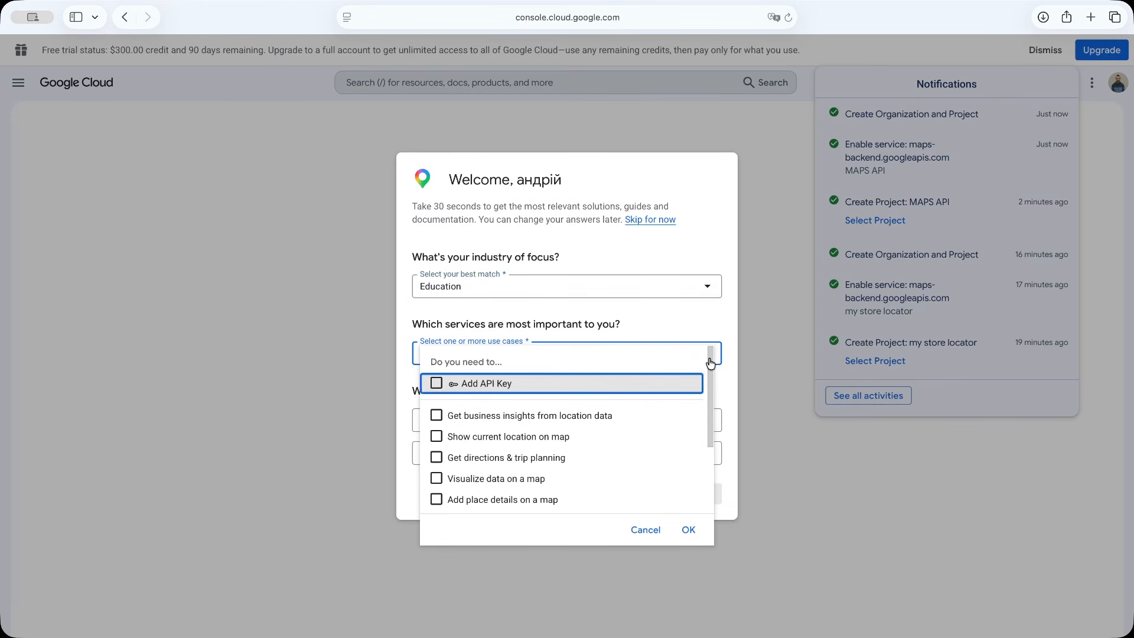
left_click(689, 530)
left_click(710, 422)
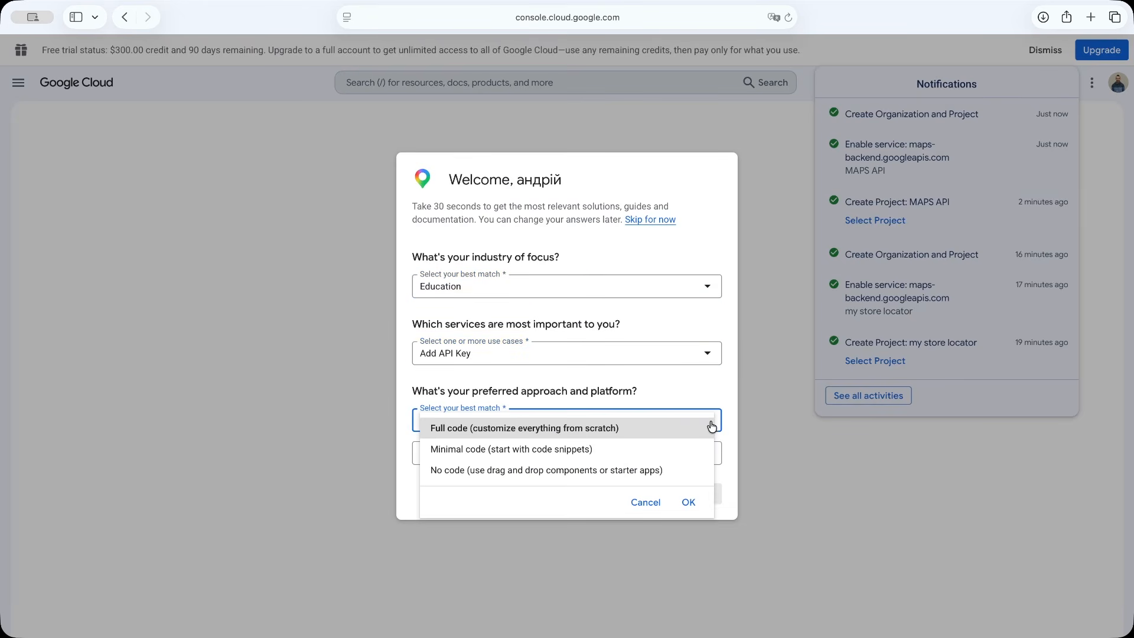
left_click(691, 470)
left_click(706, 455)
left_click(702, 462)
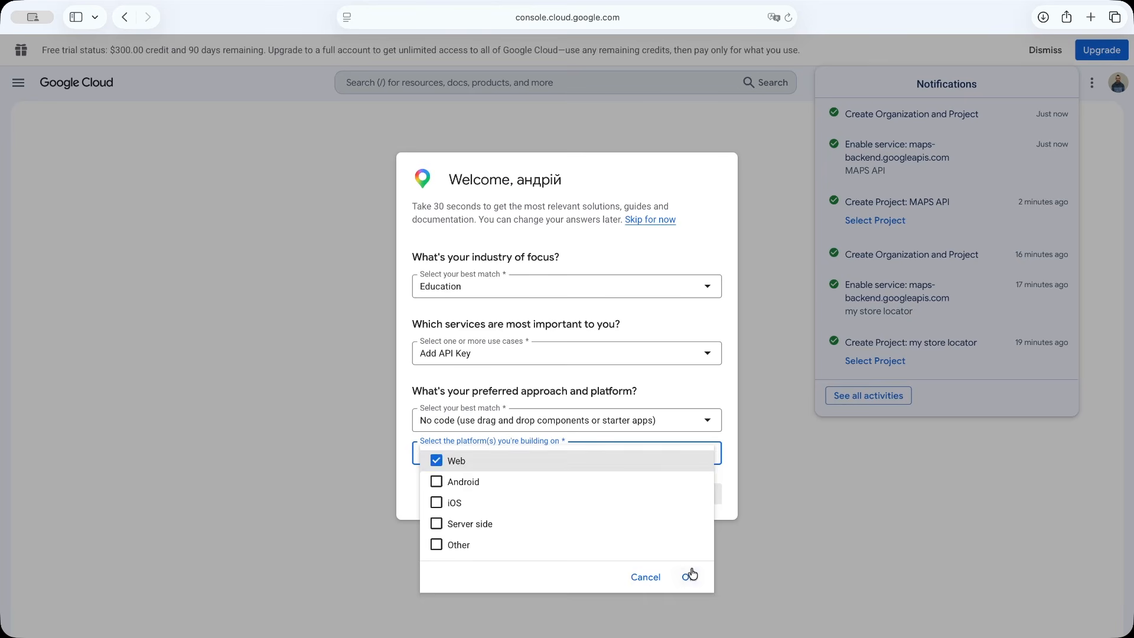
left_click(690, 576)
left_click(708, 493)
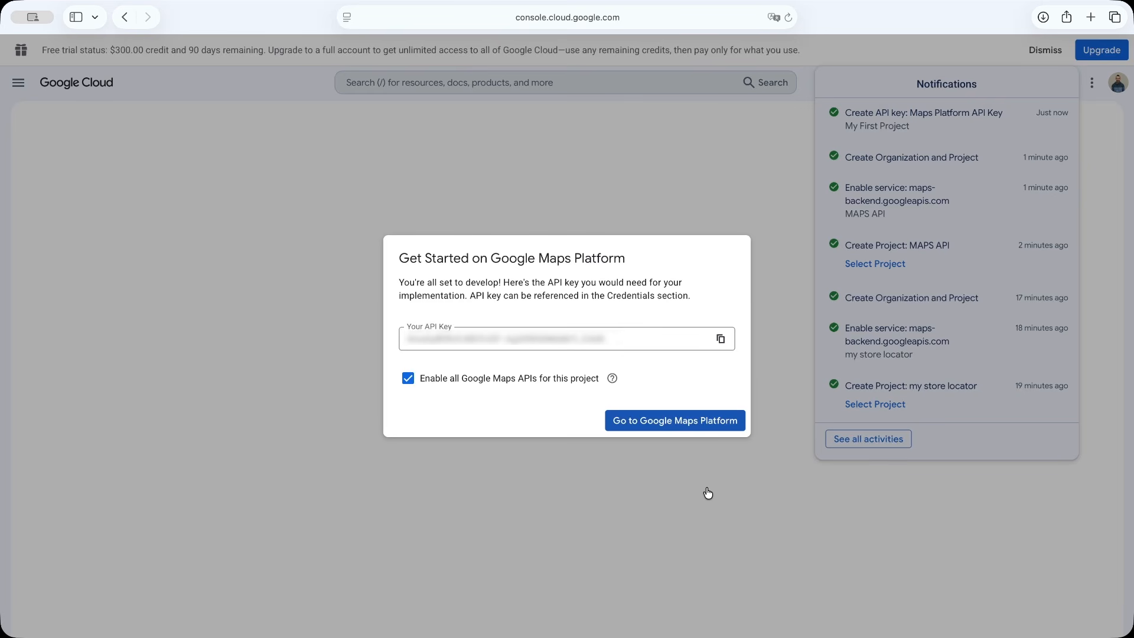
Copy the generated API key and continue to Google Maps Platform with all Google Maps APIs enabled for the project
left_click(719, 342)
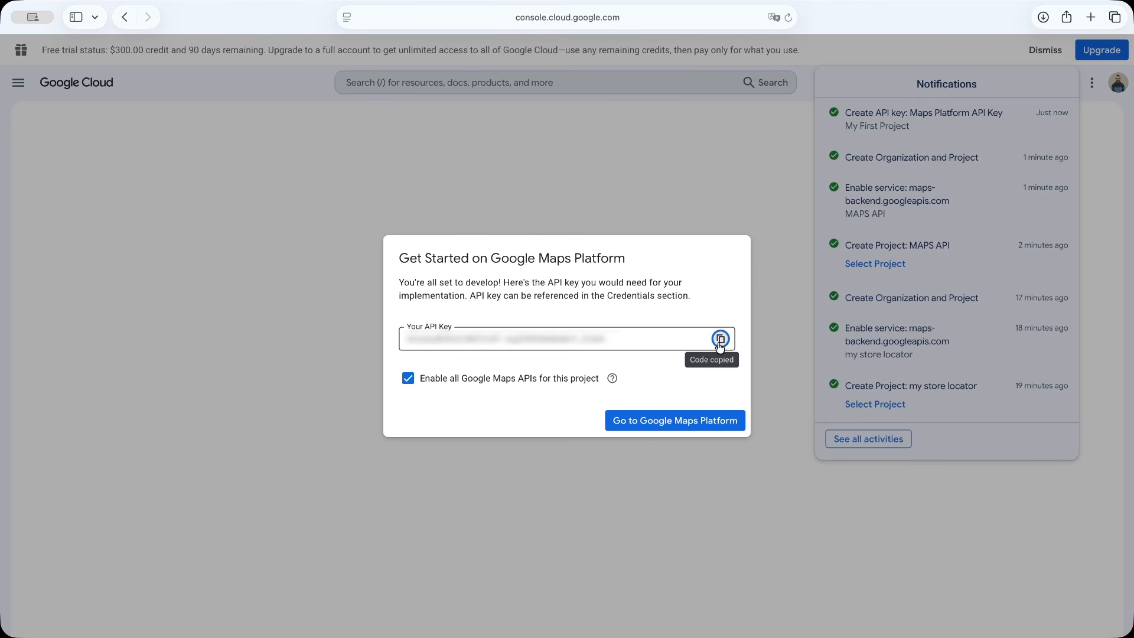
left_click(724, 425)
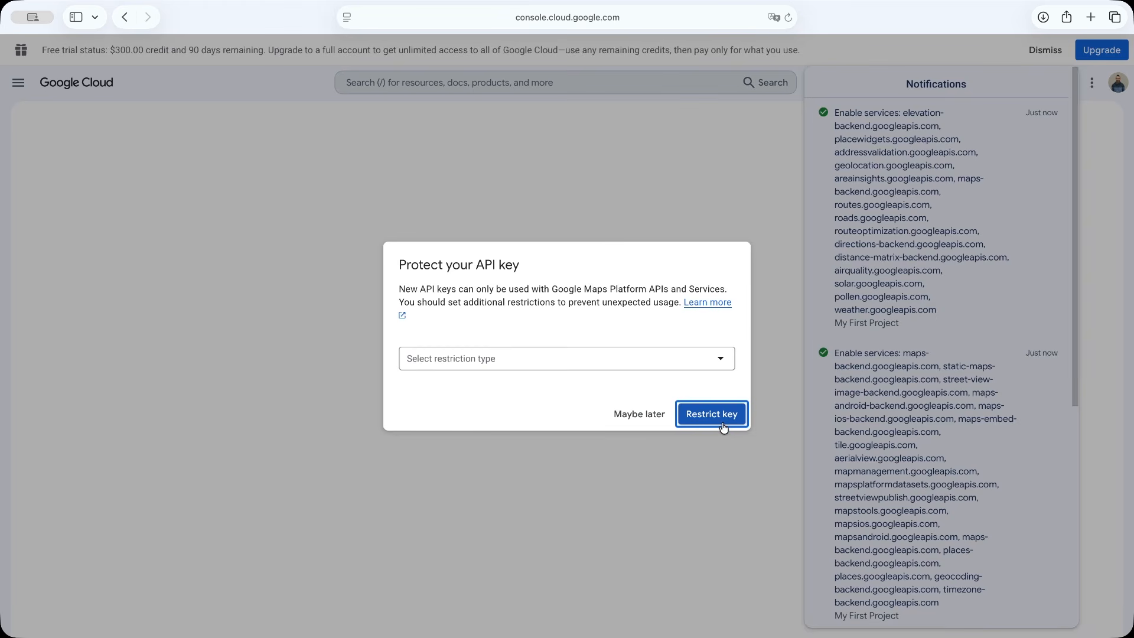
Restrict the API key to Websites with the referrer creative-agency.com
left_click(720, 359)
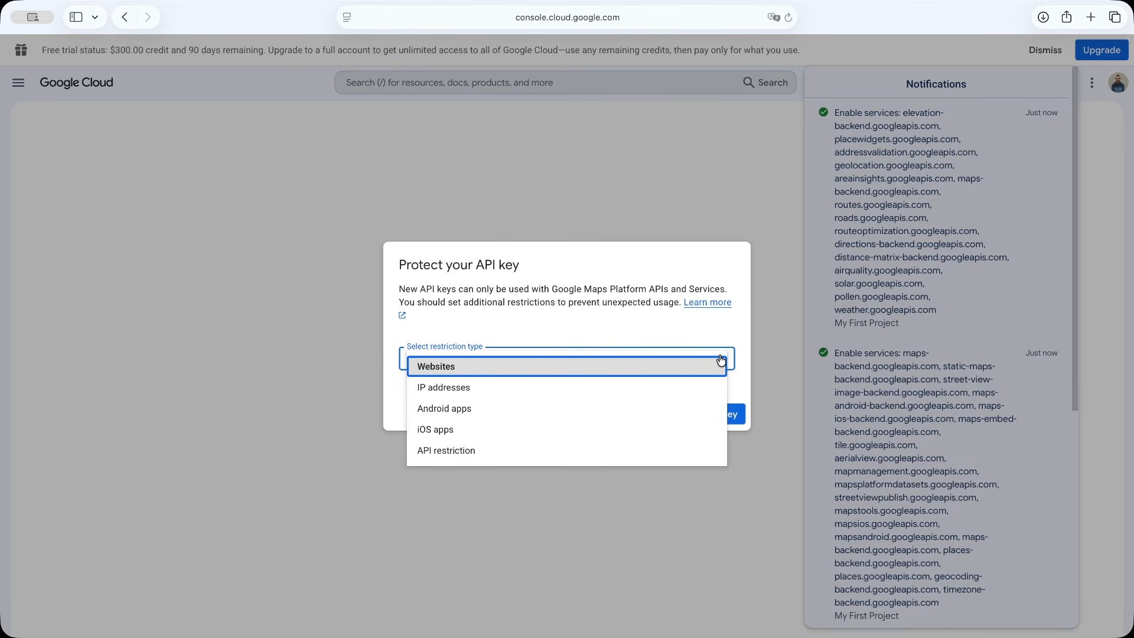
left_click(710, 369)
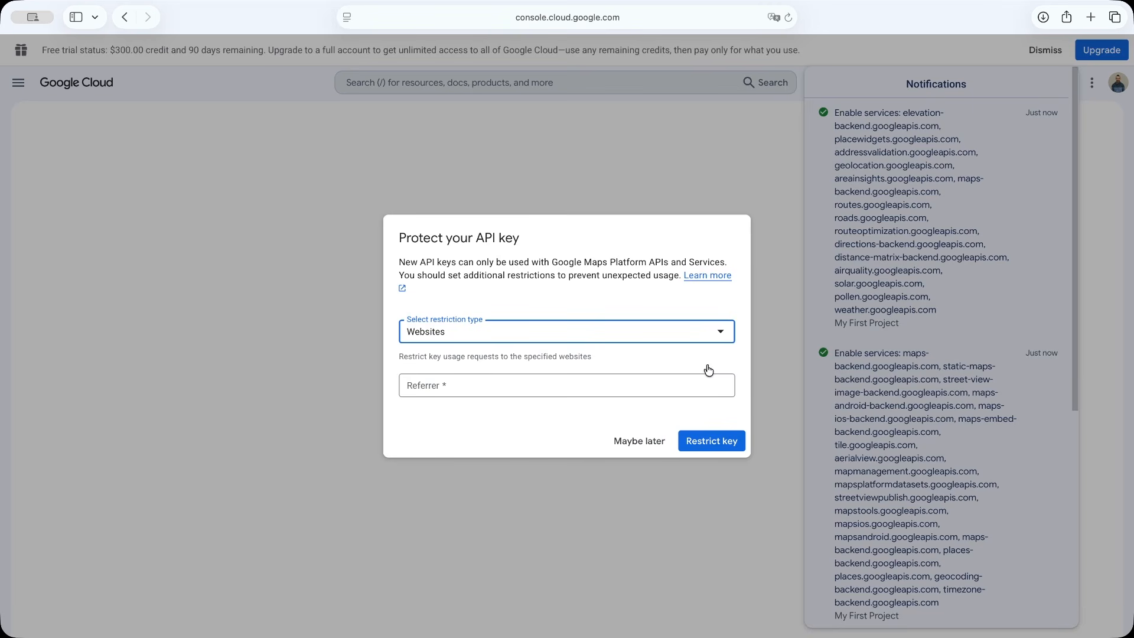
left_click(657, 385)
type("creative-agency.com")
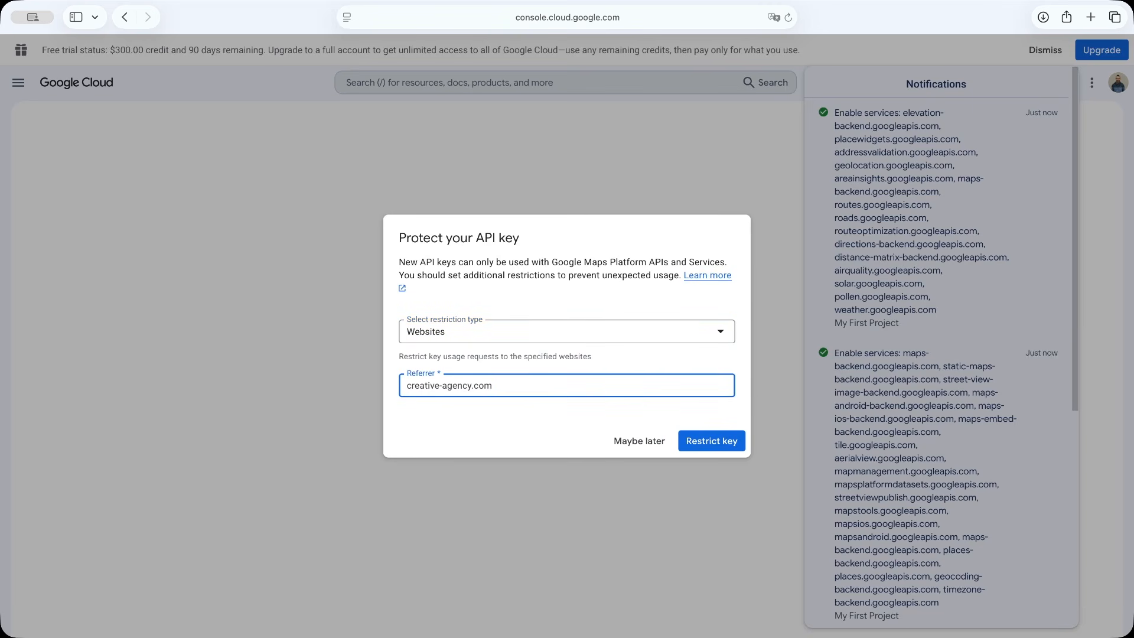
left_click(711, 441)
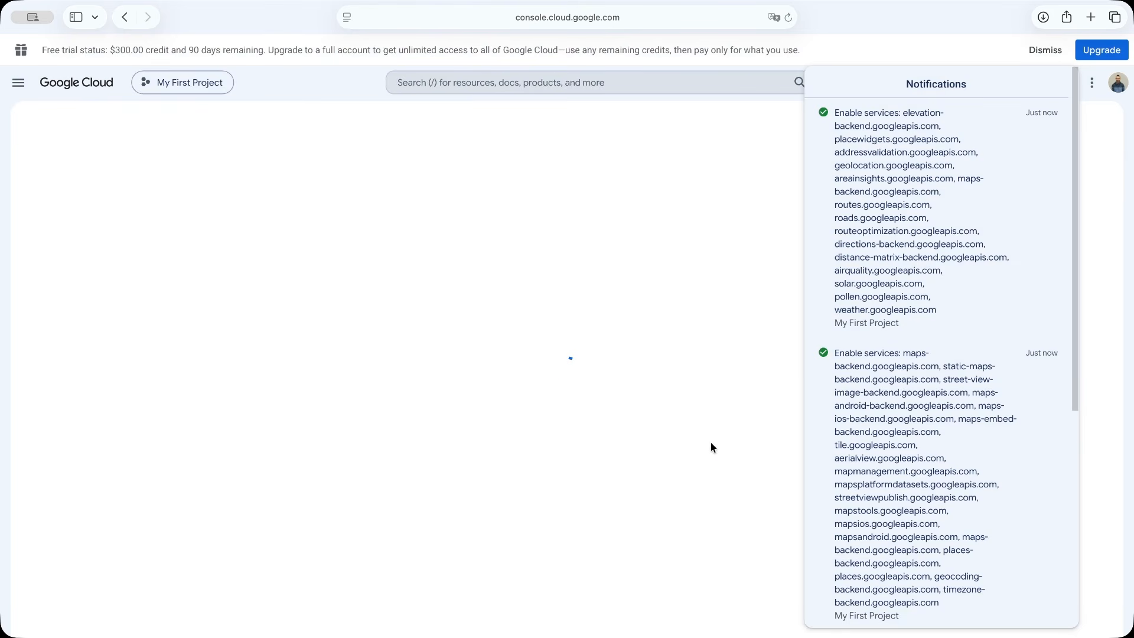
left_click(1044, 48)
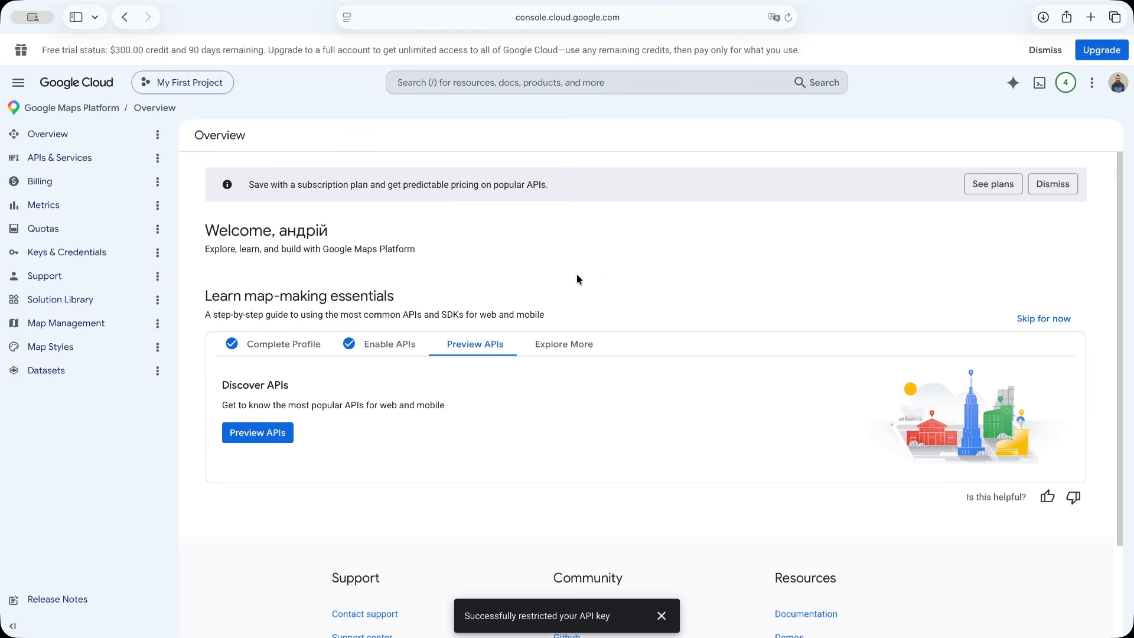
Open the Maps Platform API Key for editing from the project's keys and credentials
left_click(114, 257)
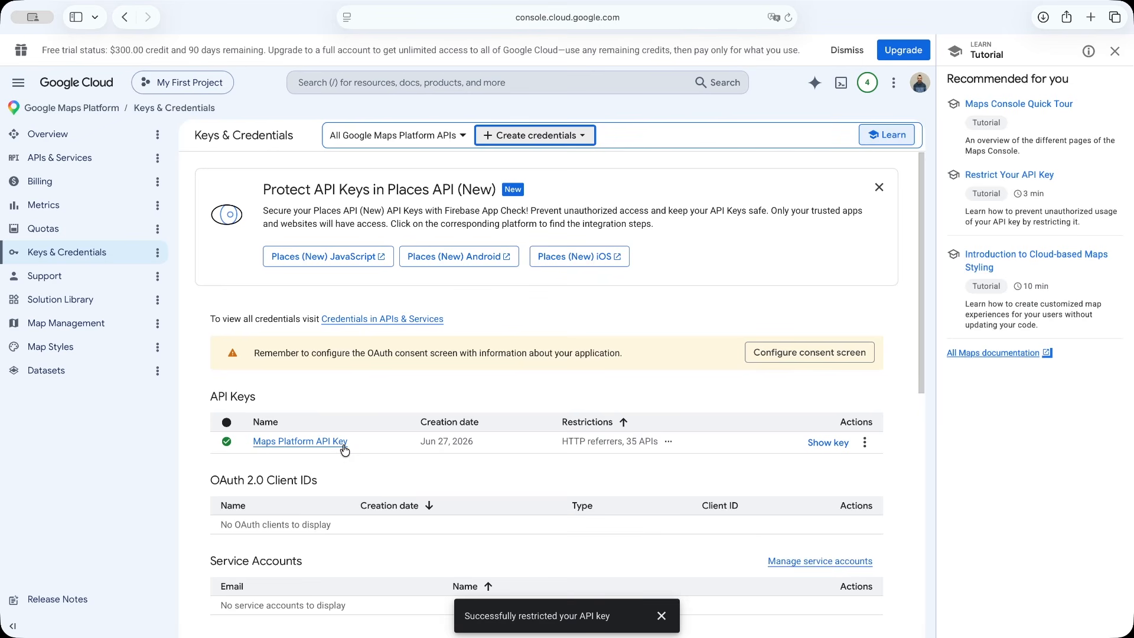
left_click(865, 445)
left_click(886, 465)
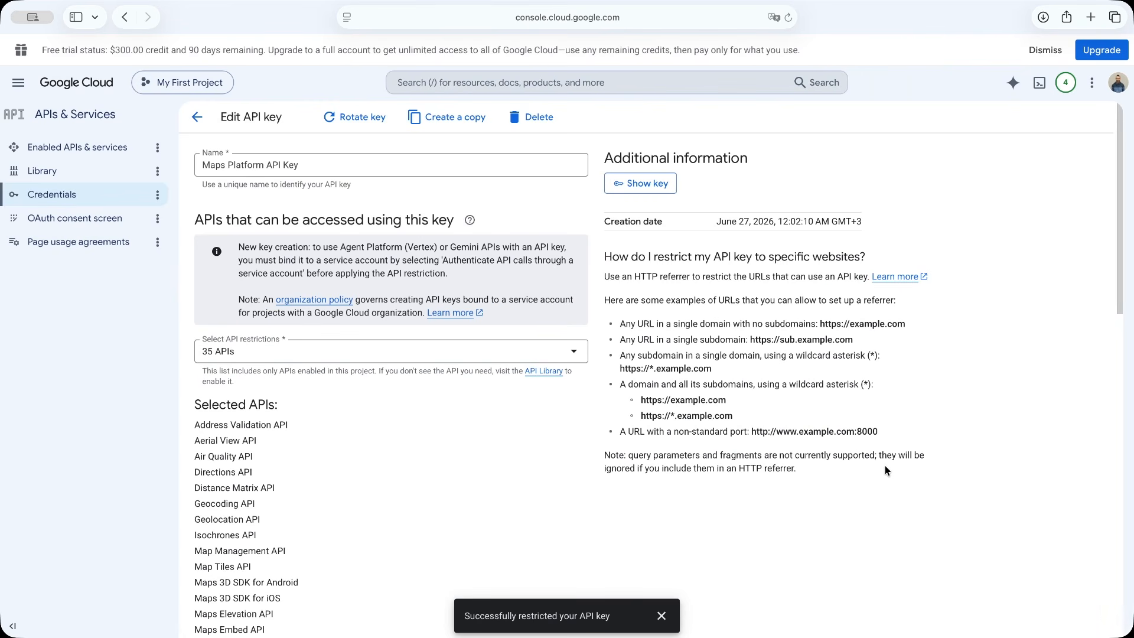
left_click(662, 615)
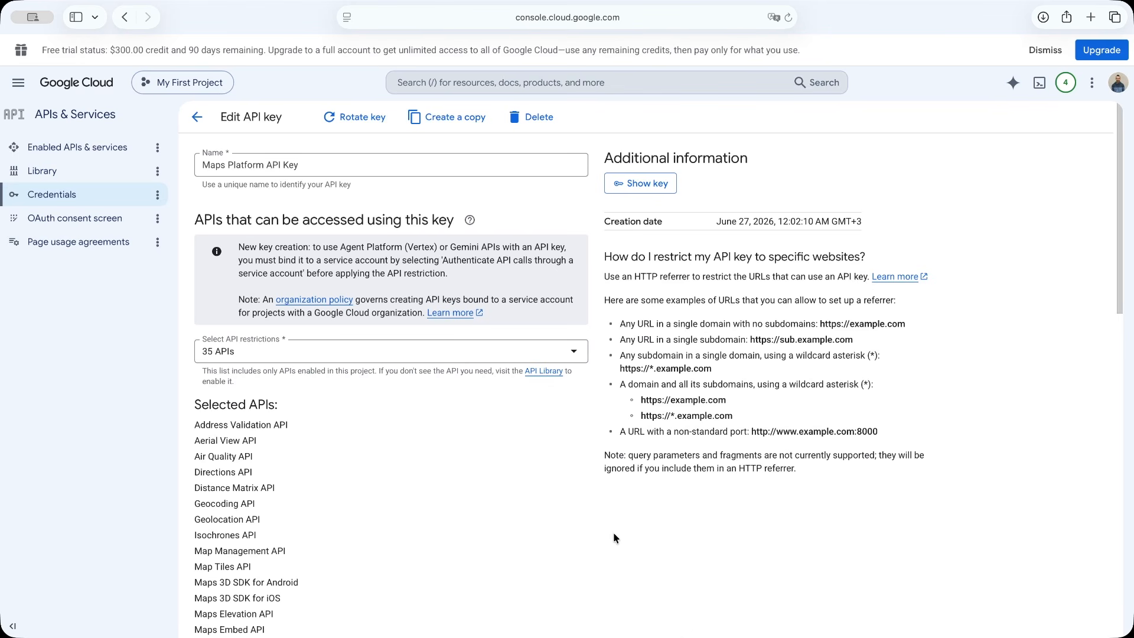
Review the APIs selected in the Maps Platform API Key's API restrictions, keep the selection, and check its application restrictions
left_click(574, 354)
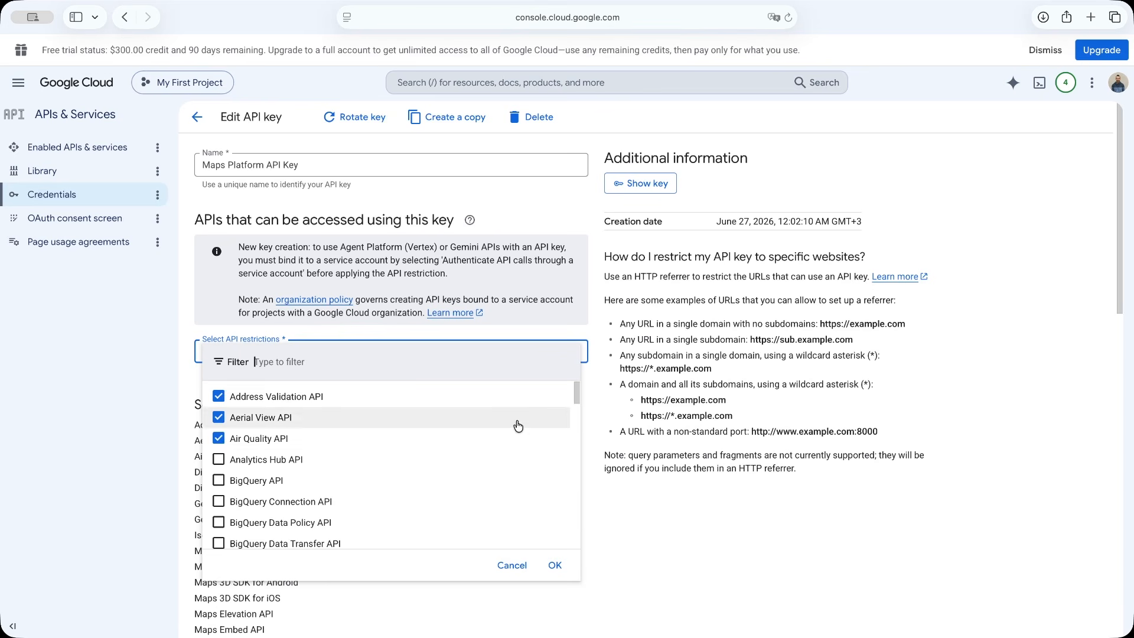
scroll(517, 437, "down", 6)
scroll(518, 437, "down", 3)
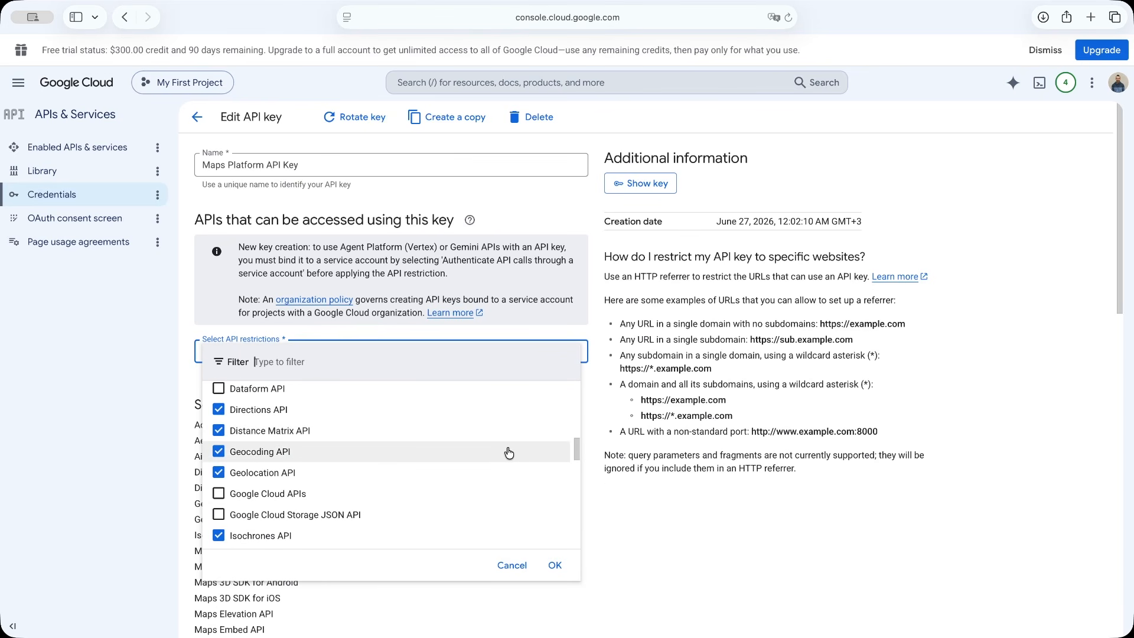
scroll(509, 454, "down", 4)
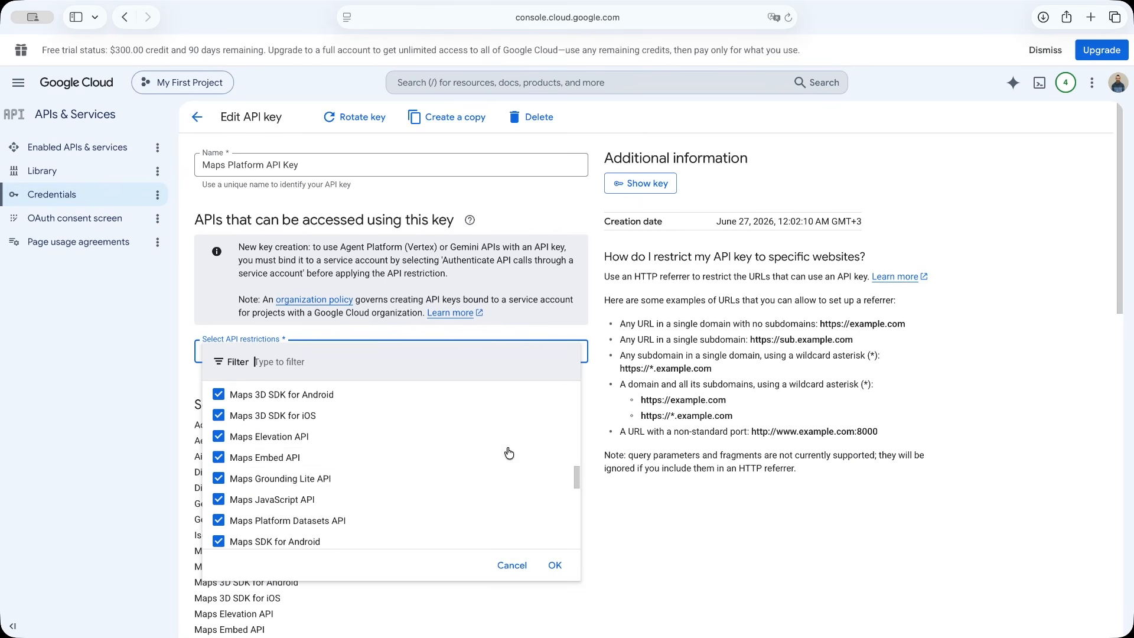
scroll(488, 504, "down", 10)
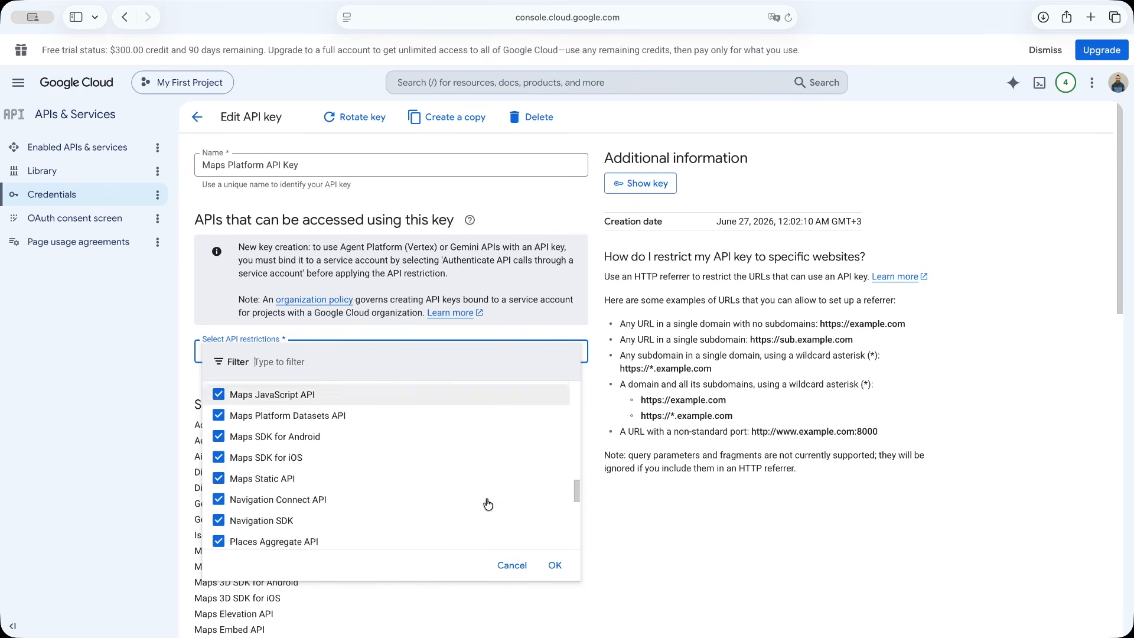
left_click(555, 565)
scroll(554, 591, "down", 7)
scroll(555, 571, "down", 5)
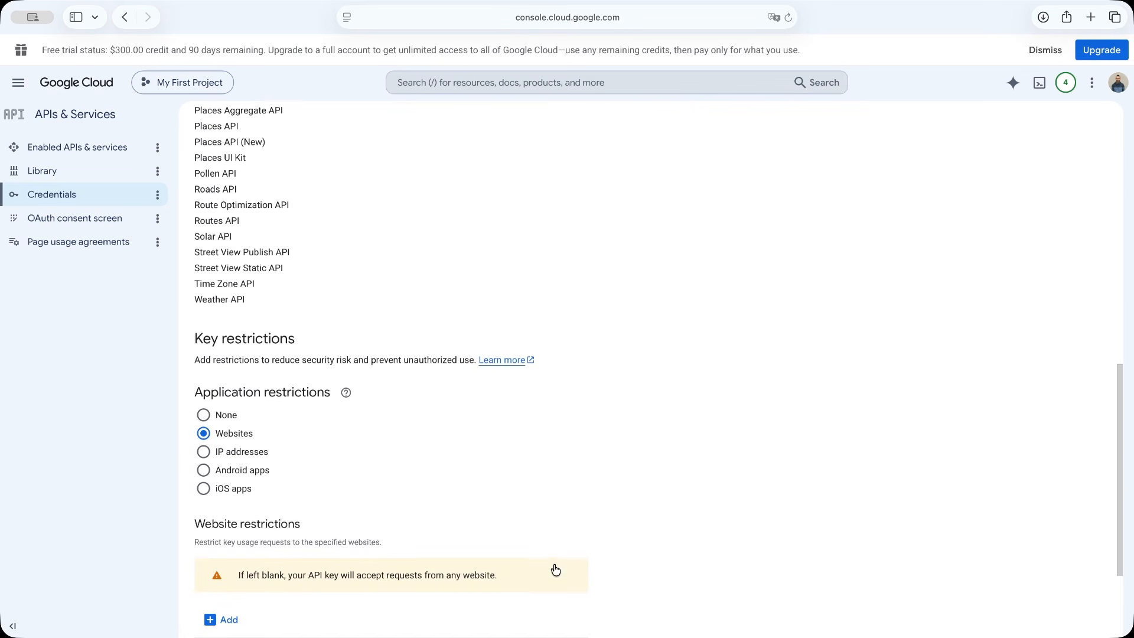
scroll(555, 568, "down", 3)
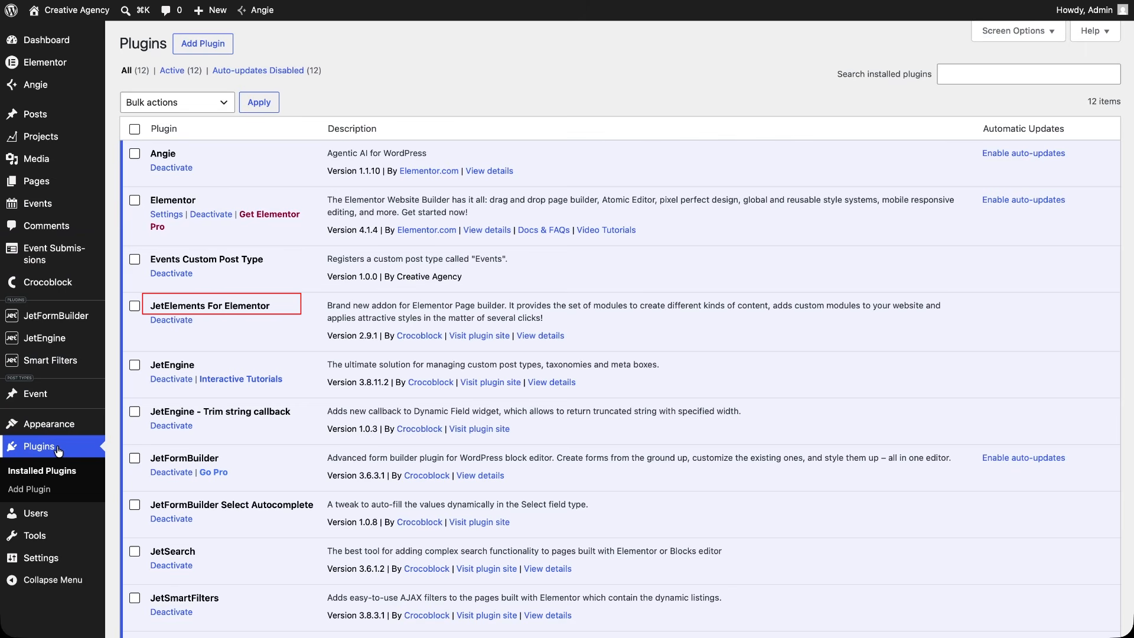
Switch to the WordPress admin and paste the Google Map API Key into Crocoblock's JetElements integration settings
mouse_move(62, 286)
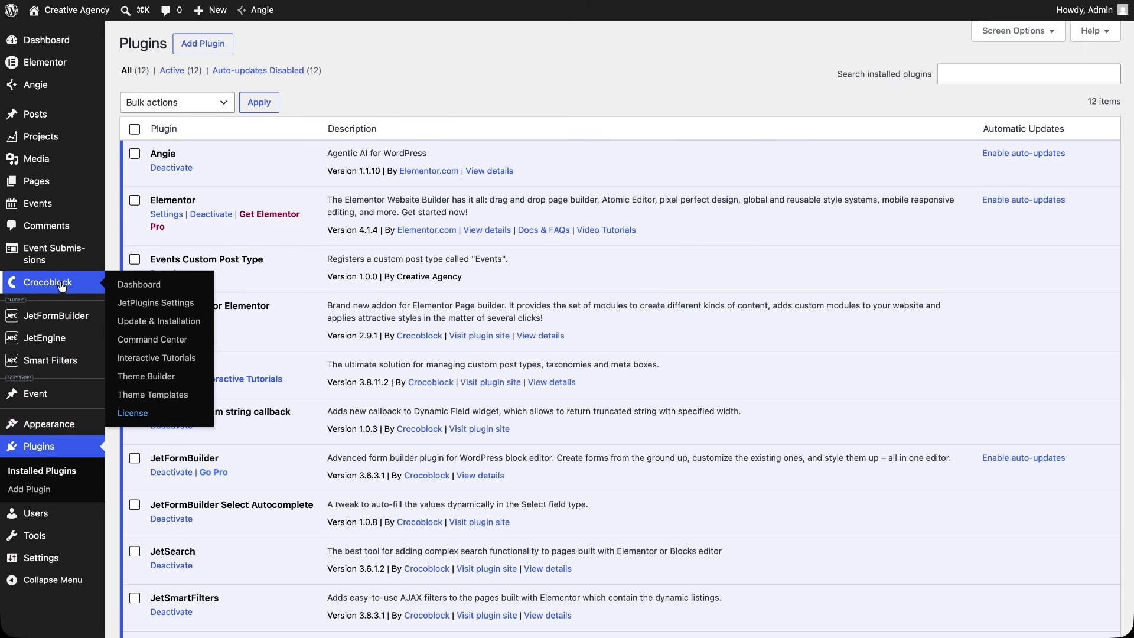
left_click(62, 283)
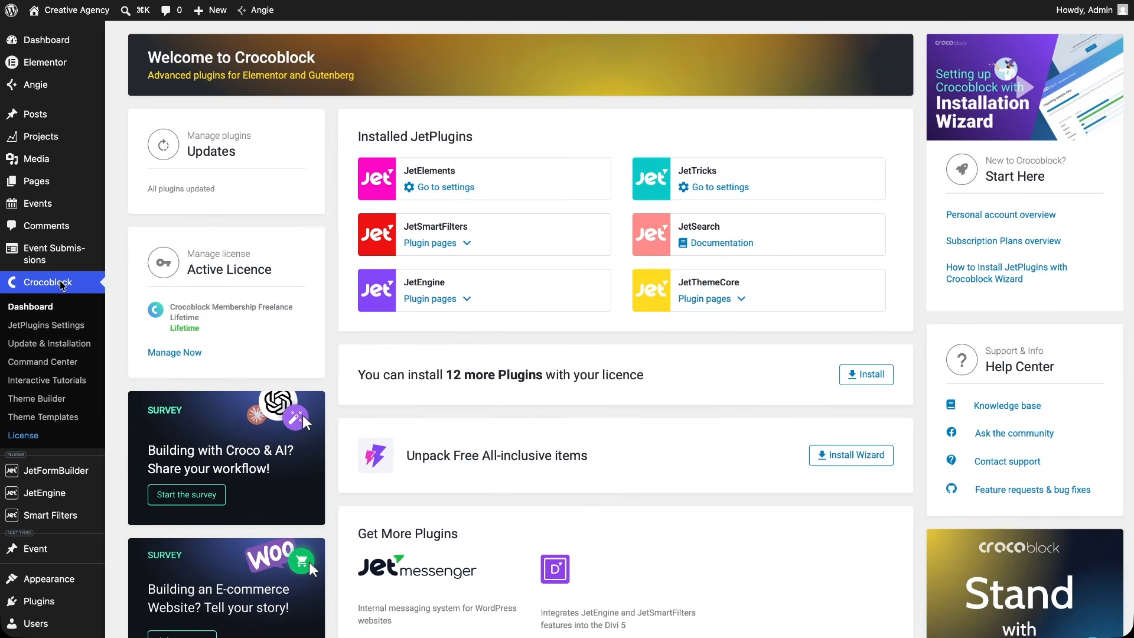
left_click(54, 326)
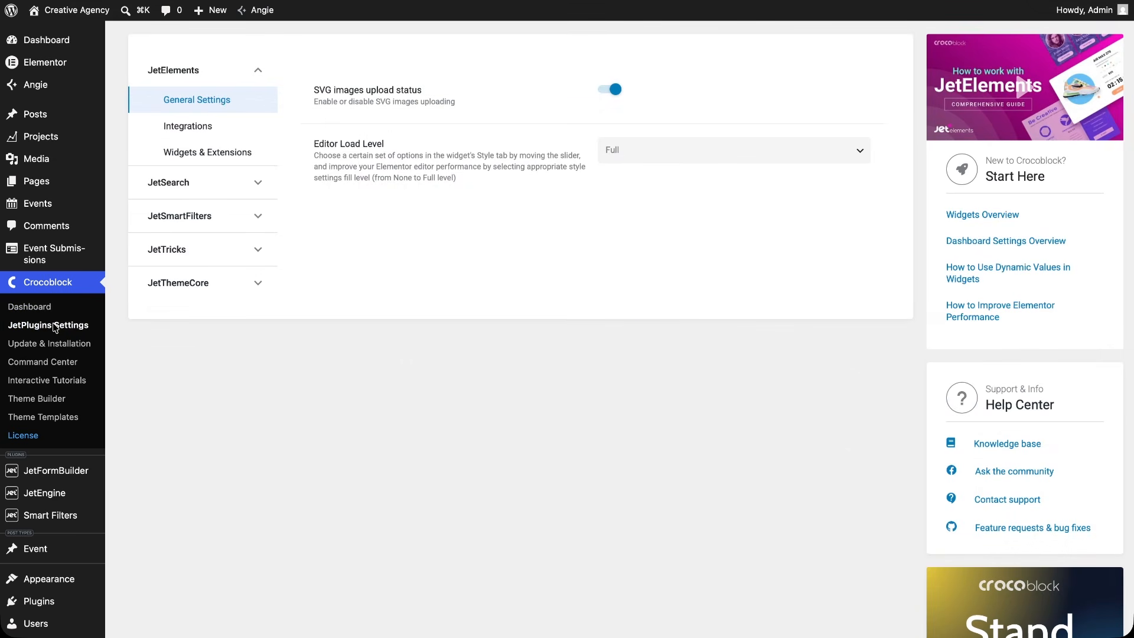
left_click(211, 131)
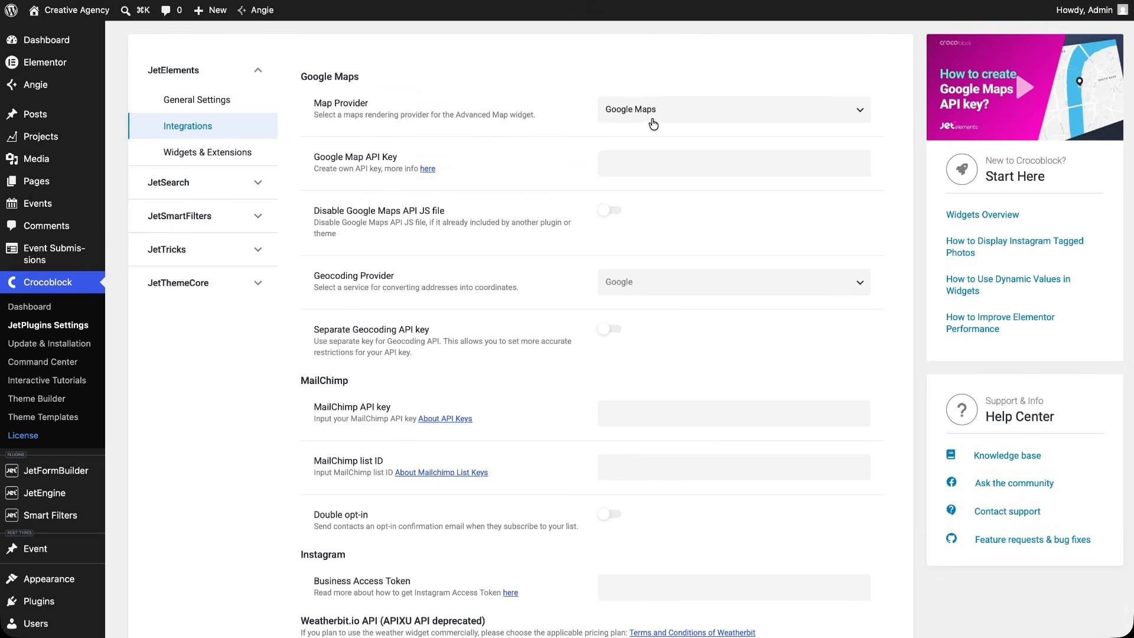
left_click(659, 164)
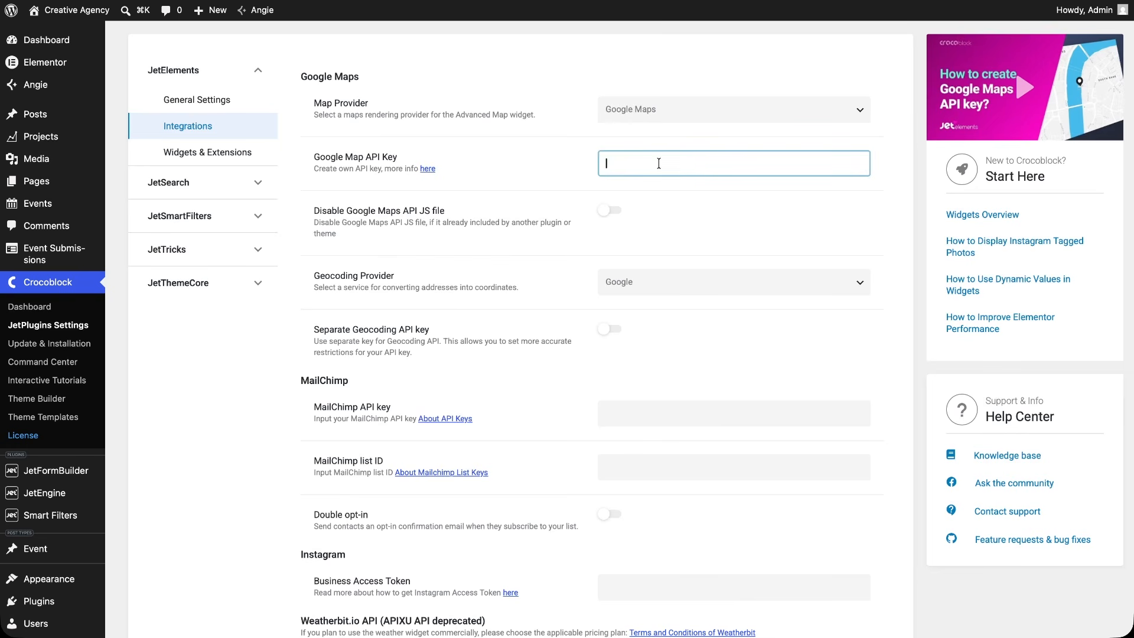
key("super+v")
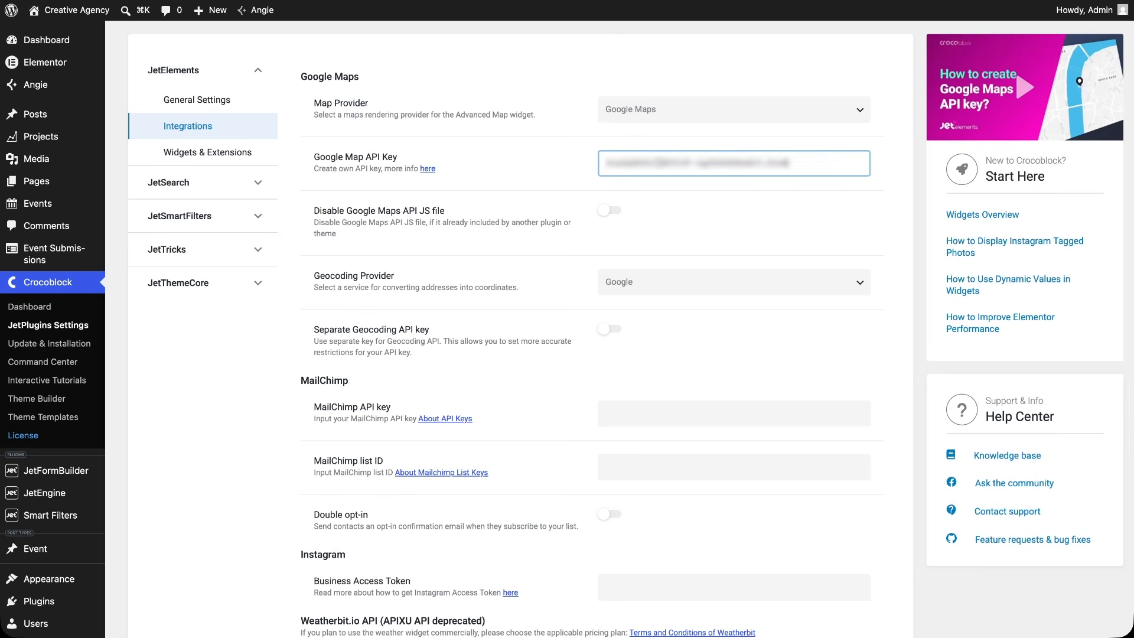
Open the Contact Us page in the Elementor editor and inspect the container holding the headings and contact details
mouse_move(59, 184)
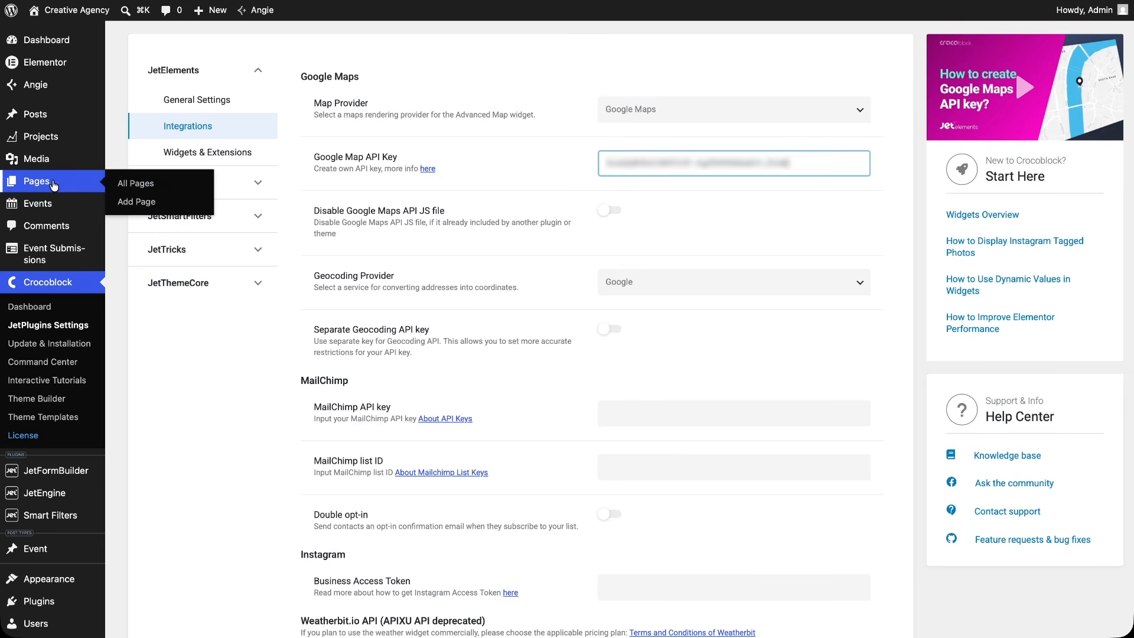
left_click(117, 184)
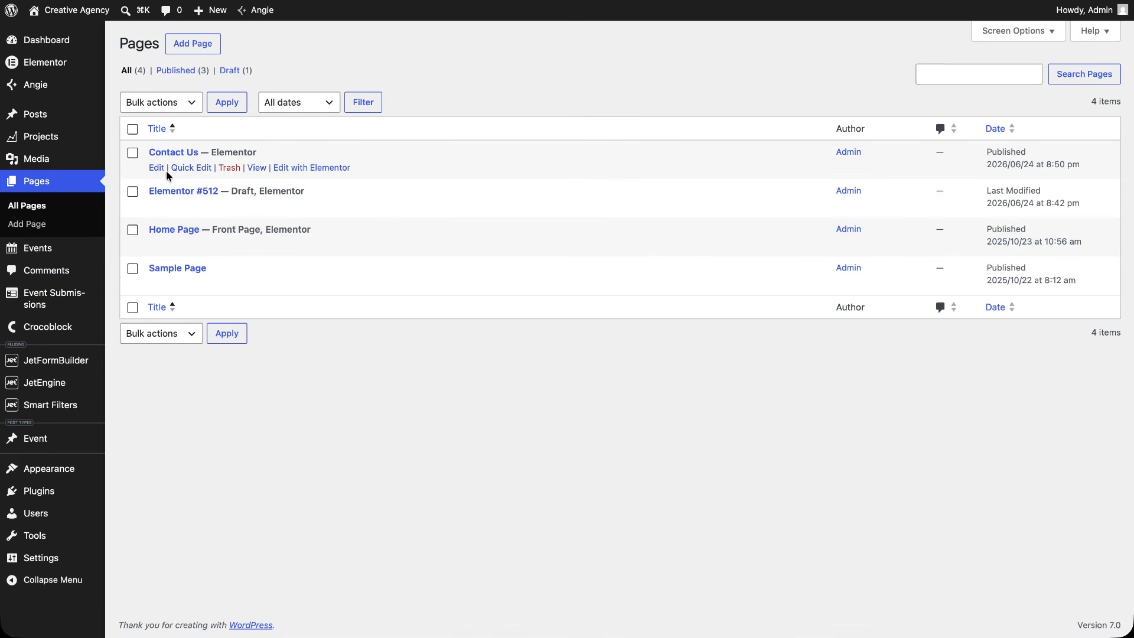
left_click(284, 169)
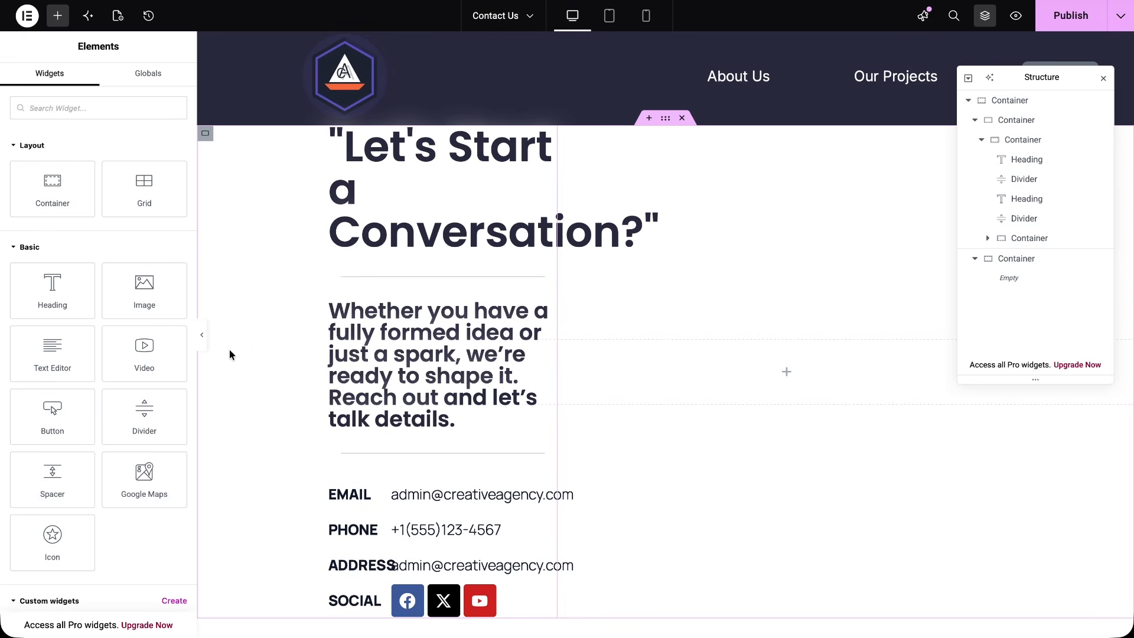
left_click(1038, 147)
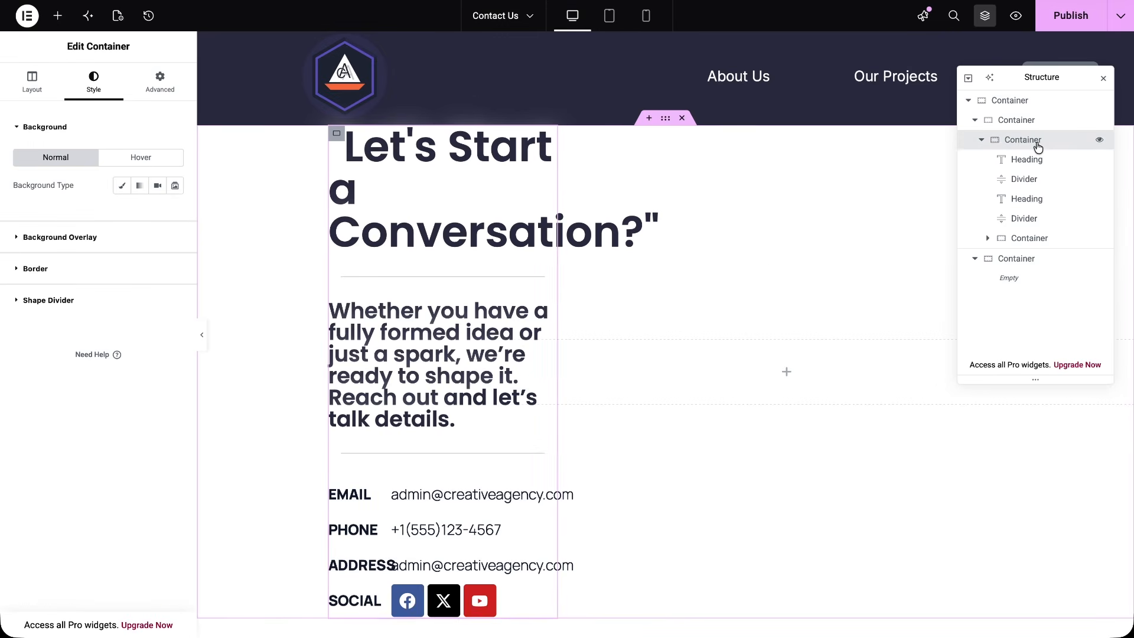
scroll(477, 485, "down", 2)
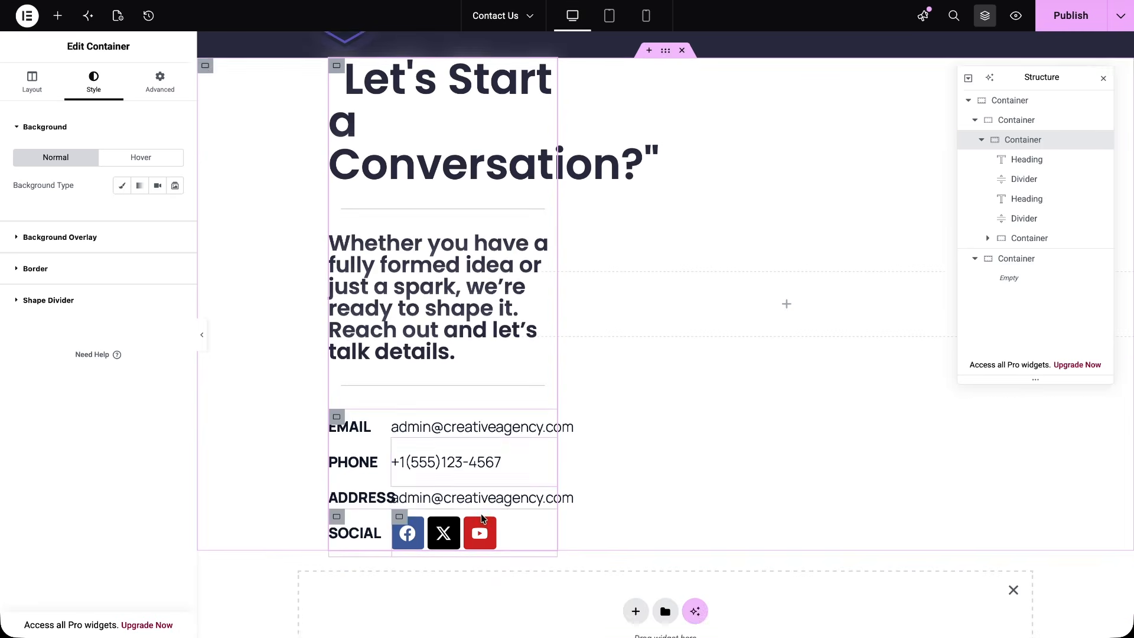
scroll(481, 513, "up", 2)
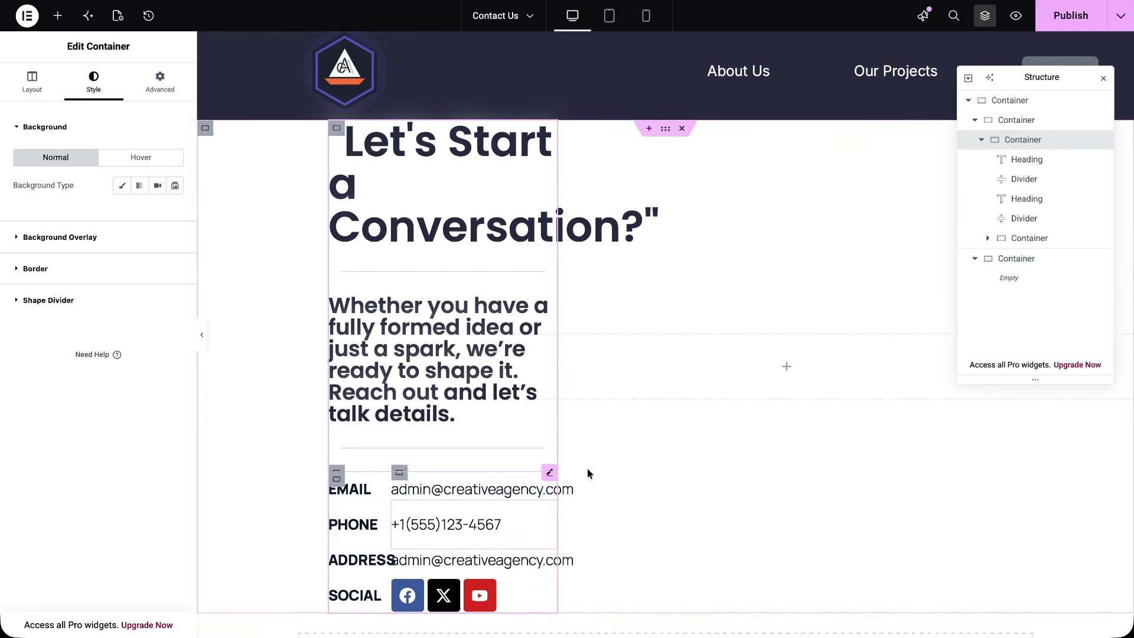
Find the Advanced Map widget and add it to the empty container on the Contact Us page
left_click(1024, 263)
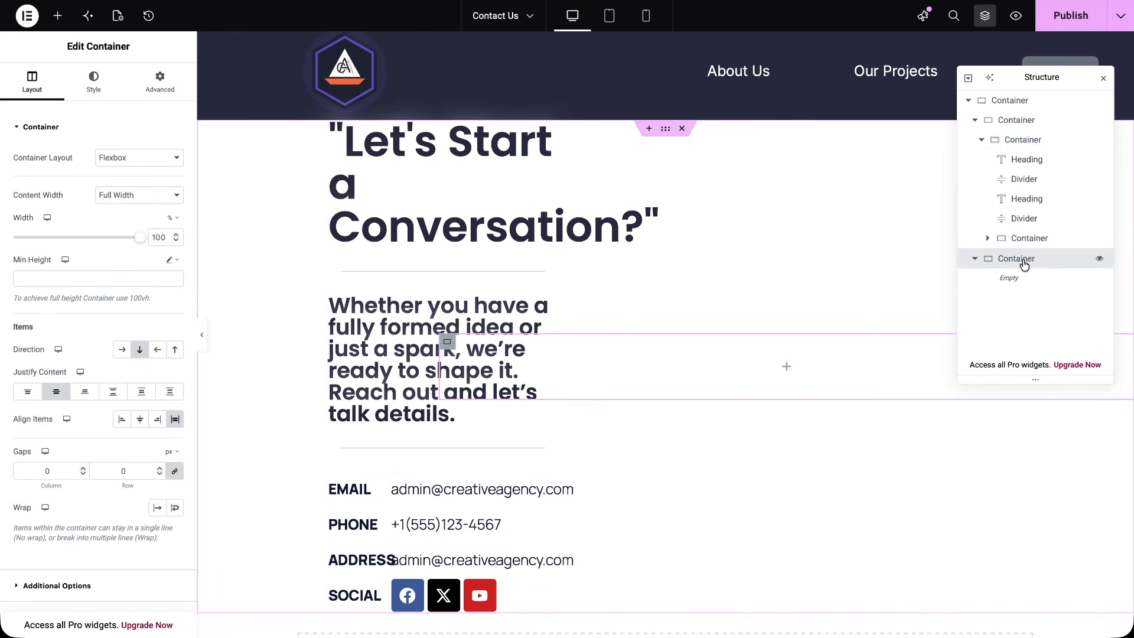
left_click(57, 17)
type("advanced map")
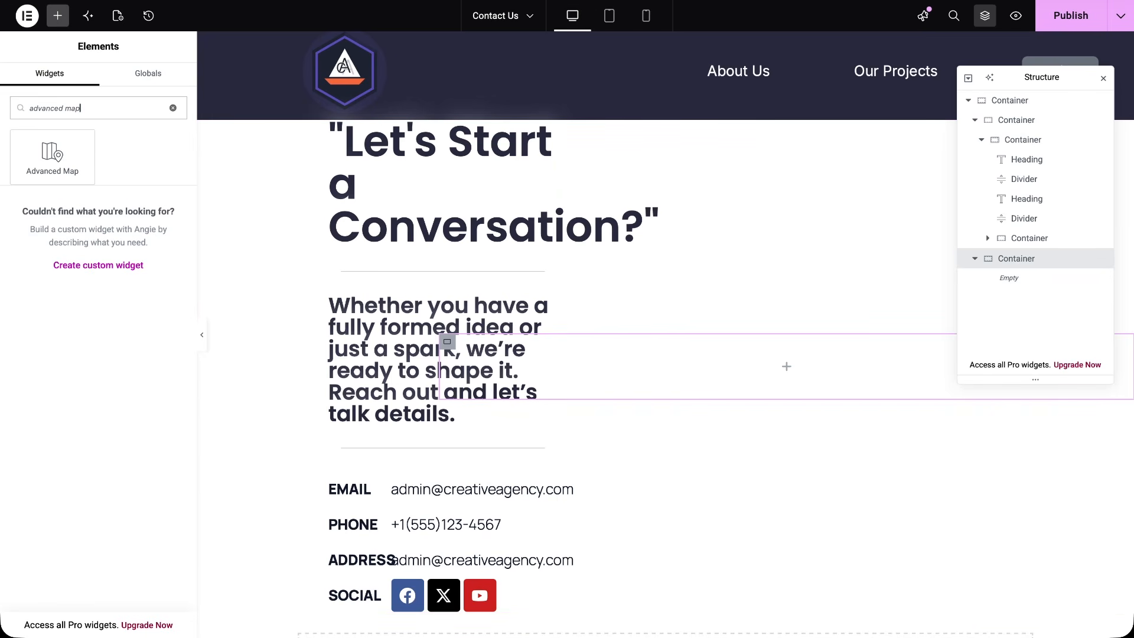
left_click_drag(52, 156, 684, 375)
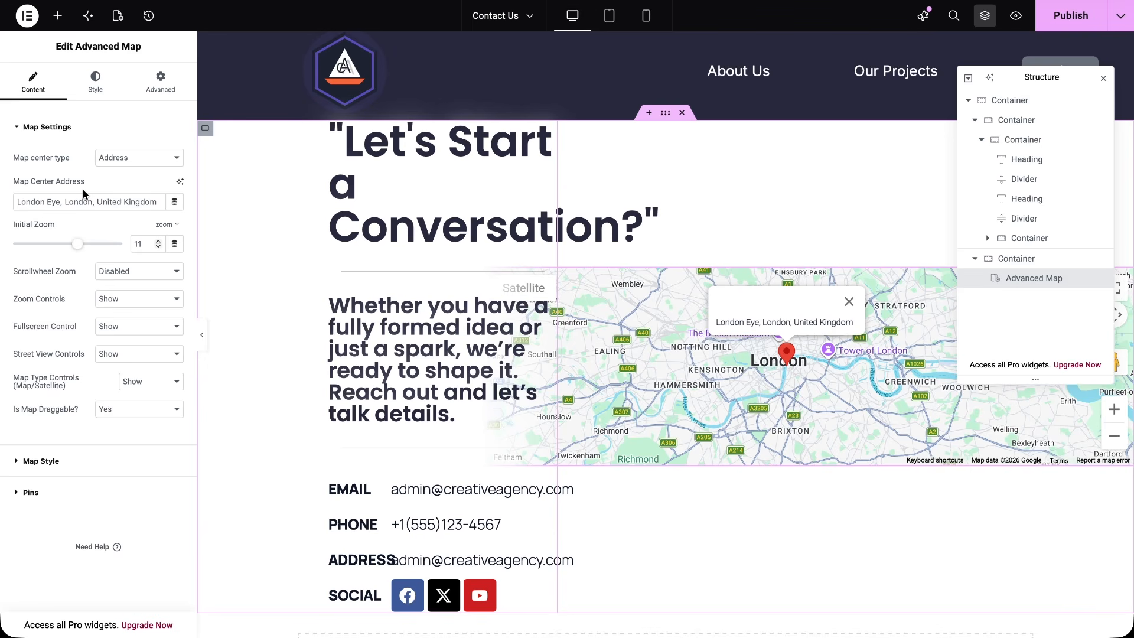
Check the map's pin settings and set the map height to 800
left_click(18, 496)
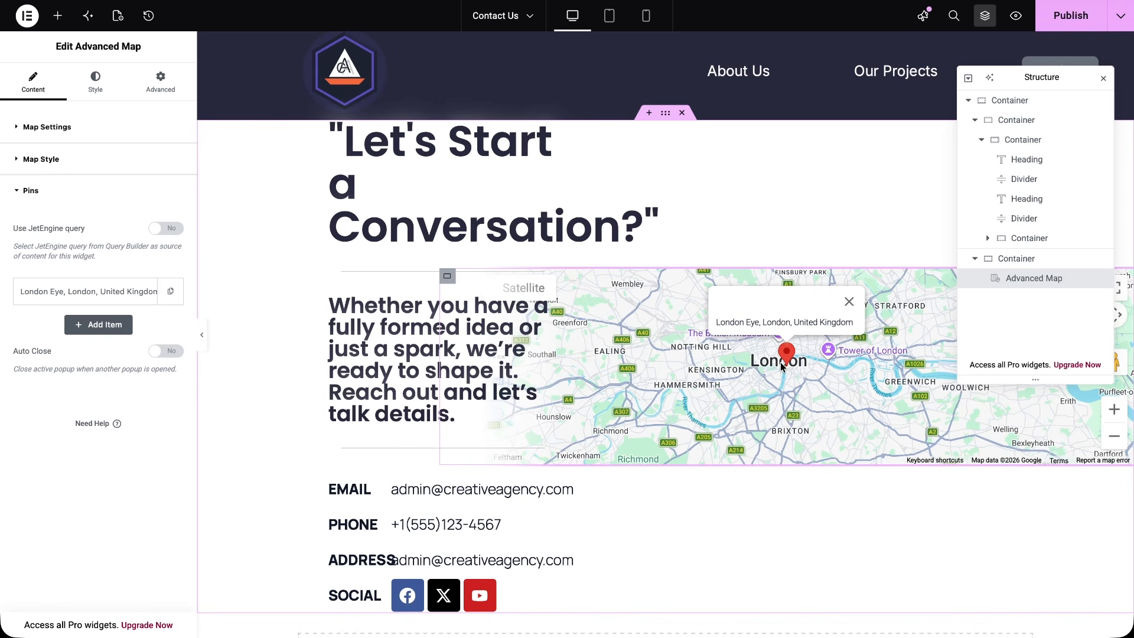
left_click(21, 162)
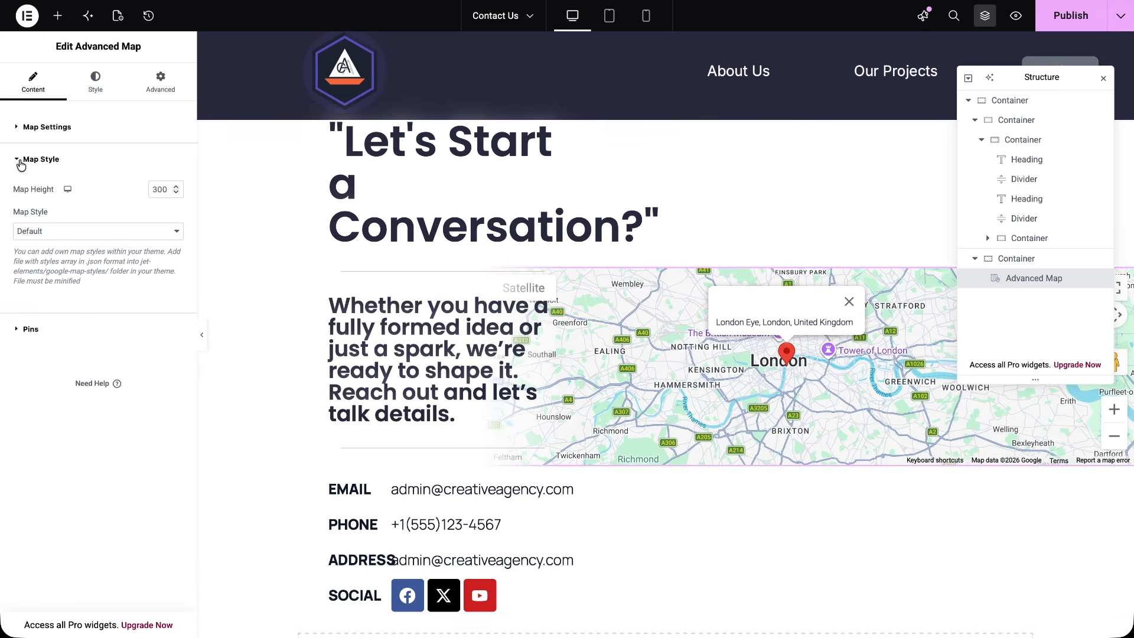
left_click(157, 191)
key("BackSpace")
type("8")
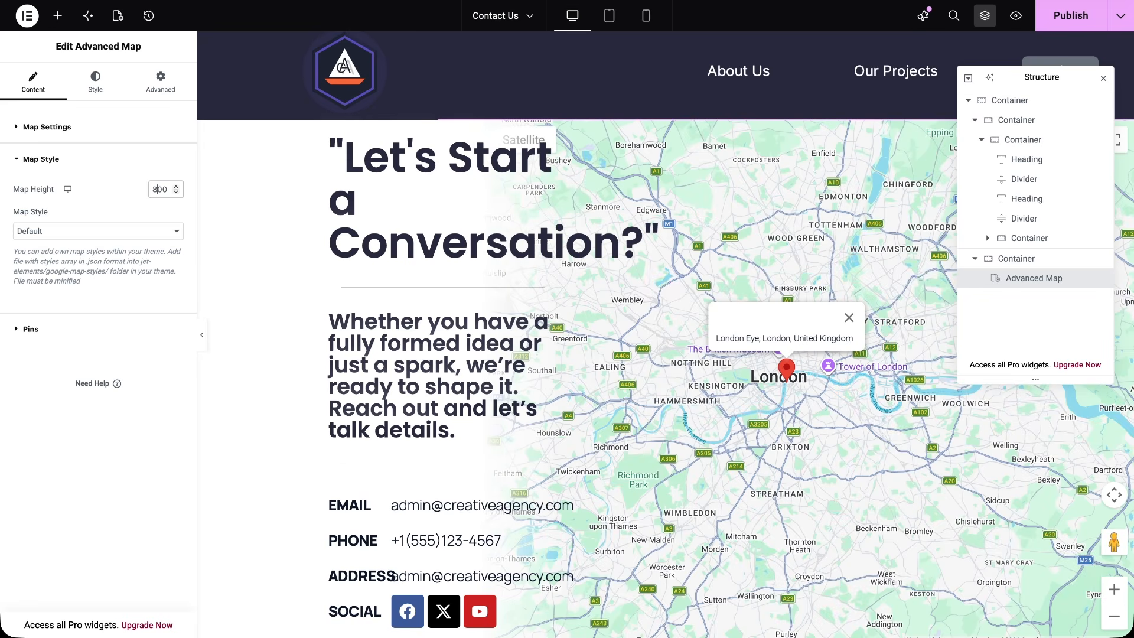
Review the general map settings and set the Advanced Map's style to Light Dream
left_click(16, 133)
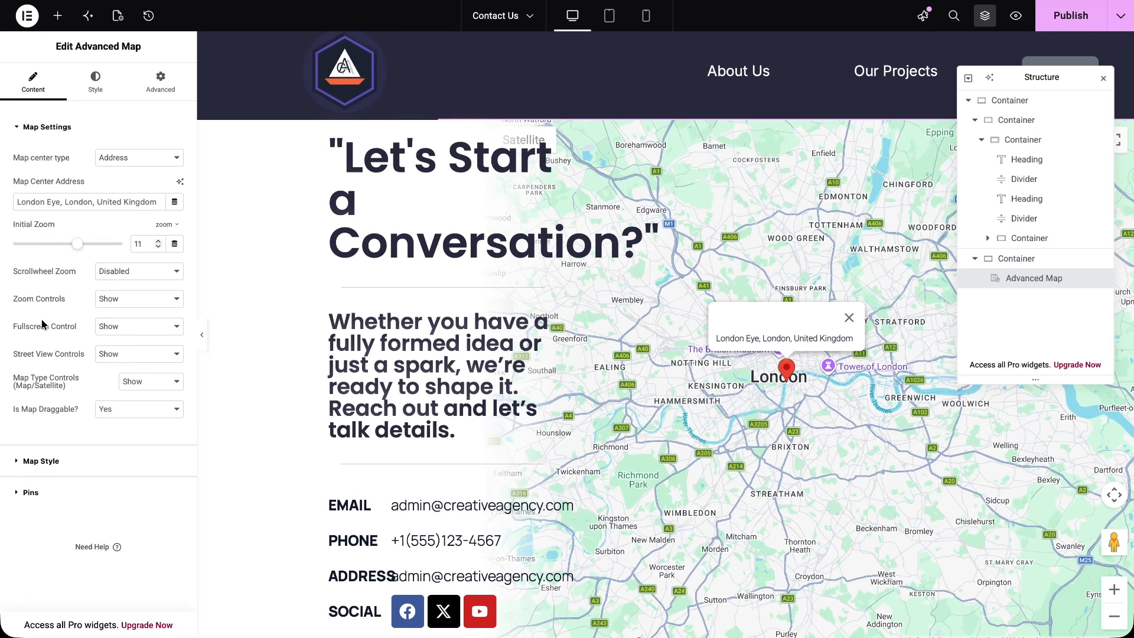
left_click(19, 462)
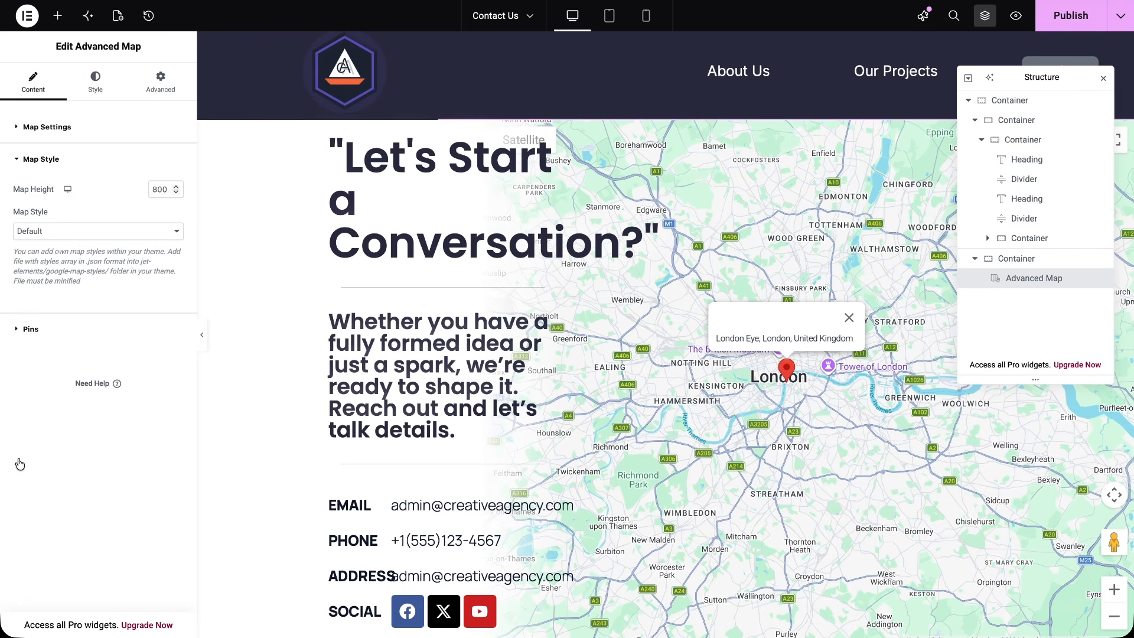
left_click(177, 235)
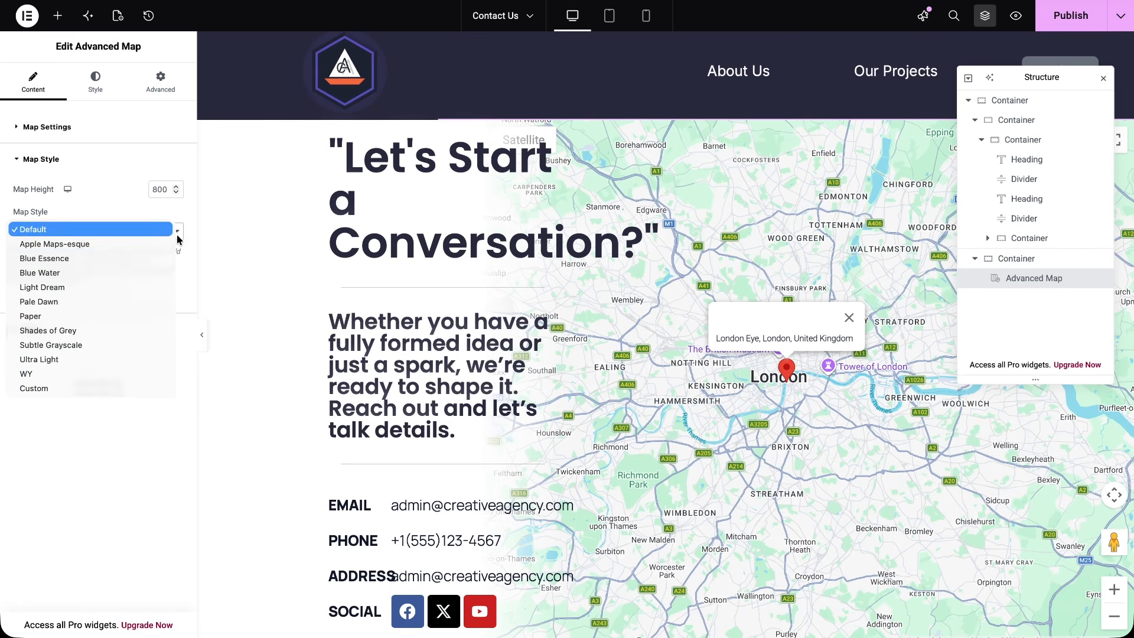
left_click(135, 287)
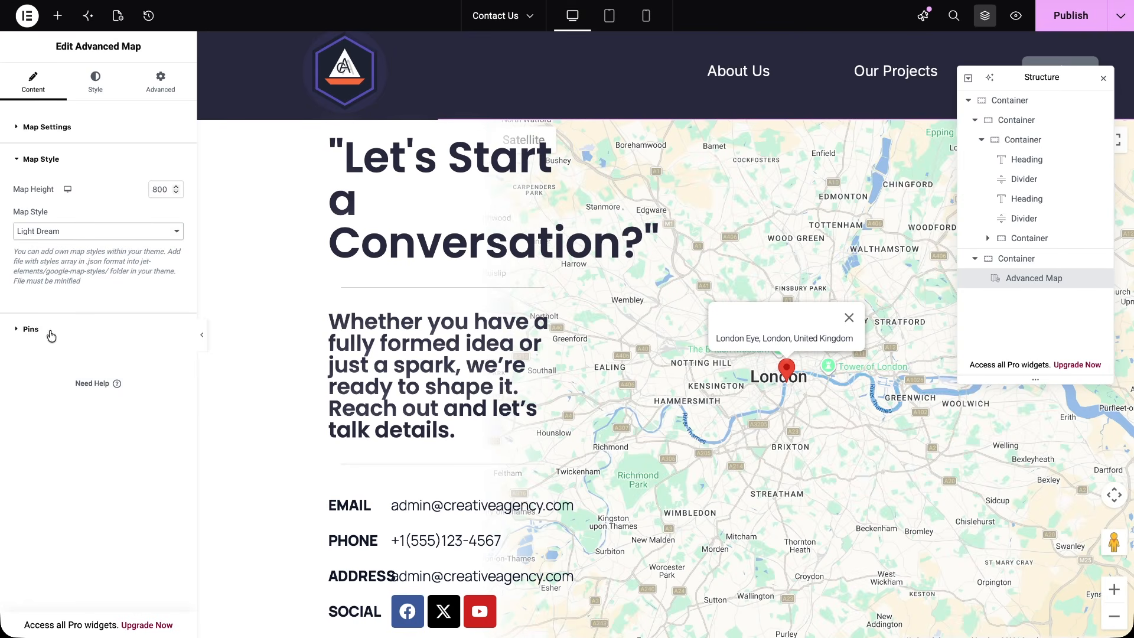
Publish the Contact Us page with its London Eye pin and open the page preview
left_click(21, 329)
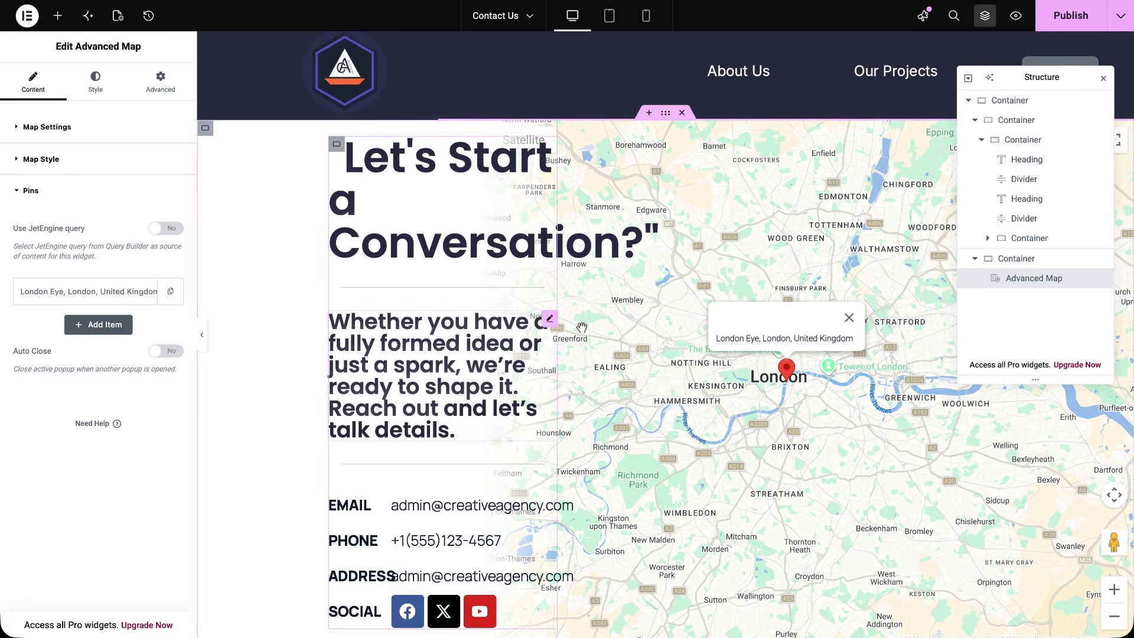
left_click(1065, 27)
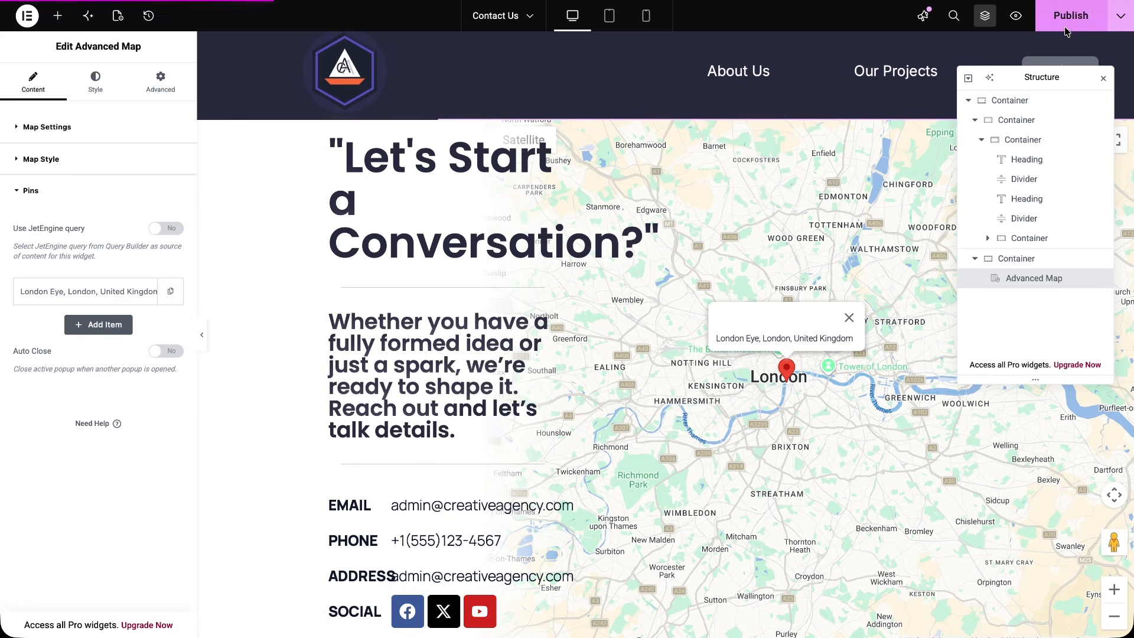
left_click(1017, 18)
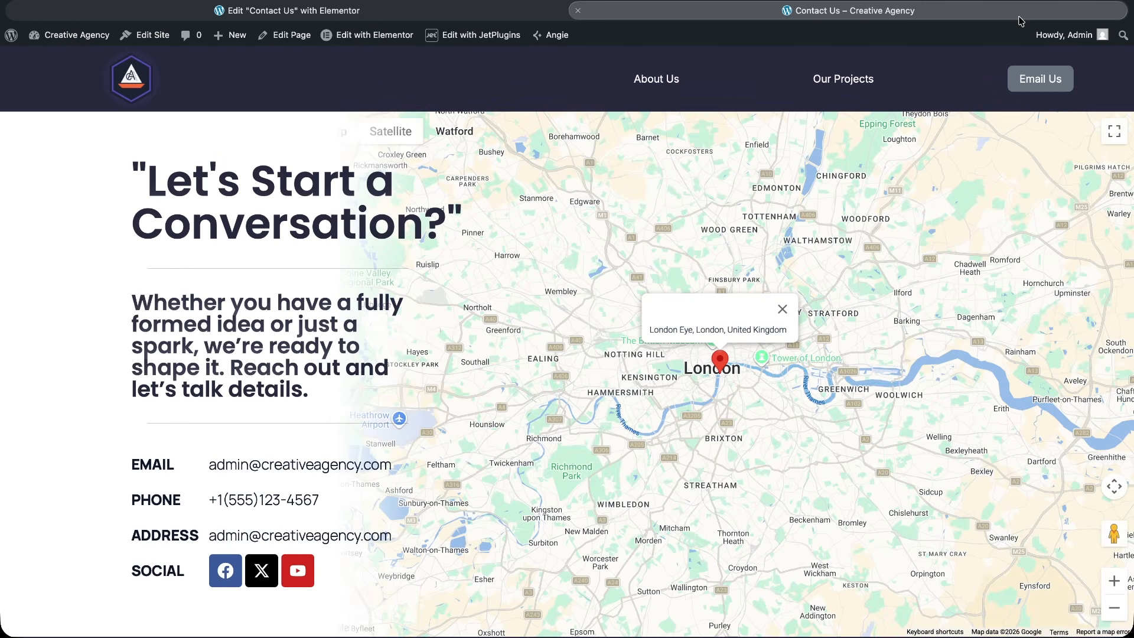
Test the map on the previewed Contact Us page by panning, zooming in on the London Eye pin and closing its popup
scroll(895, 347, "down", 2)
scroll(895, 348, "up", 1)
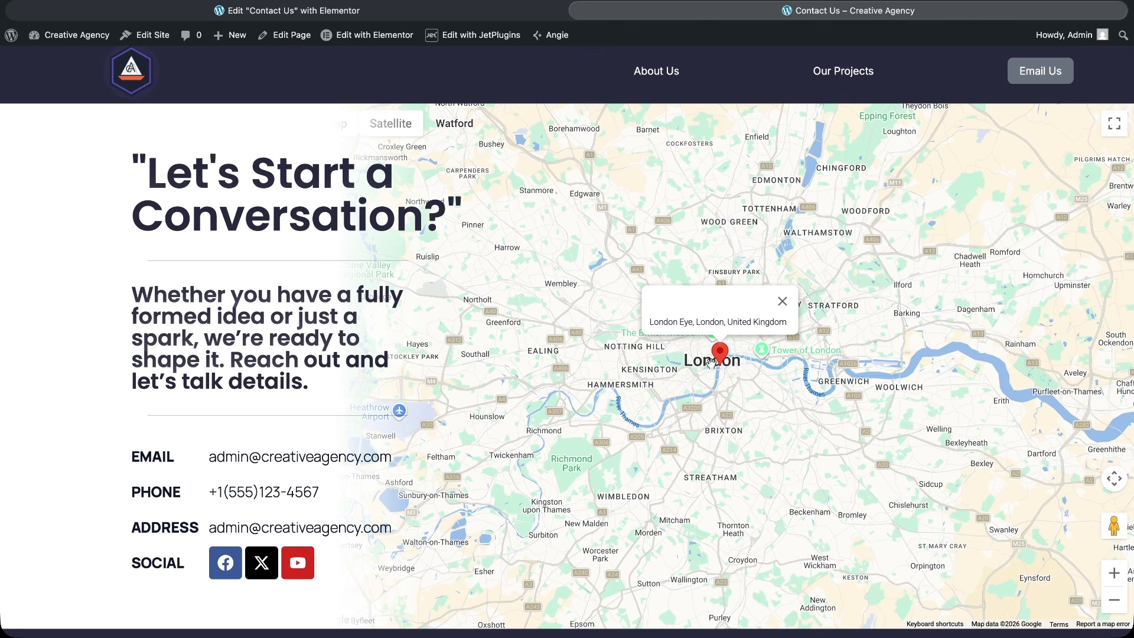
mouse_move(709, 362)
left_mouse_down()
mouse_move(594, 367)
mouse_move(706, 371)
left_mouse_up()
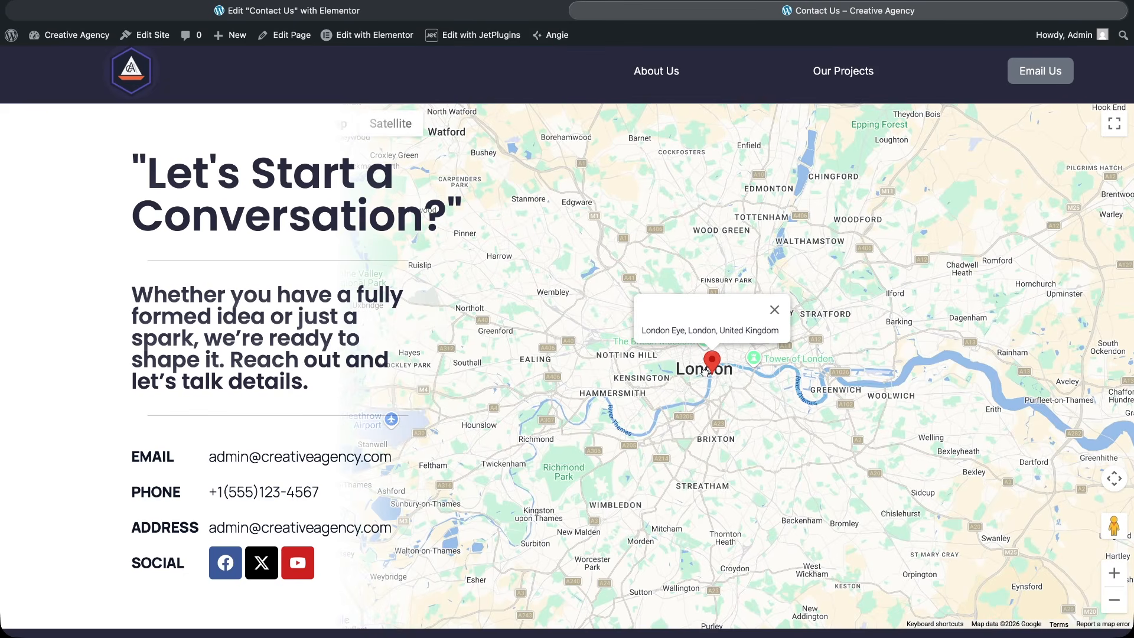
scroll(706, 370, "down", 1)
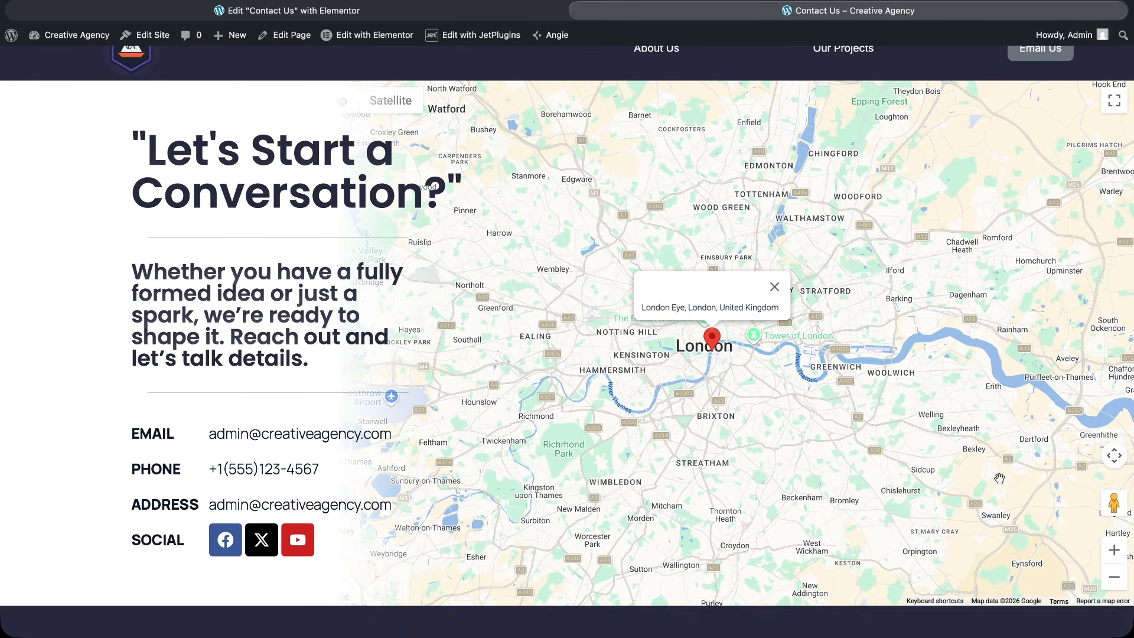
left_click(1114, 550)
left_click(1114, 550)
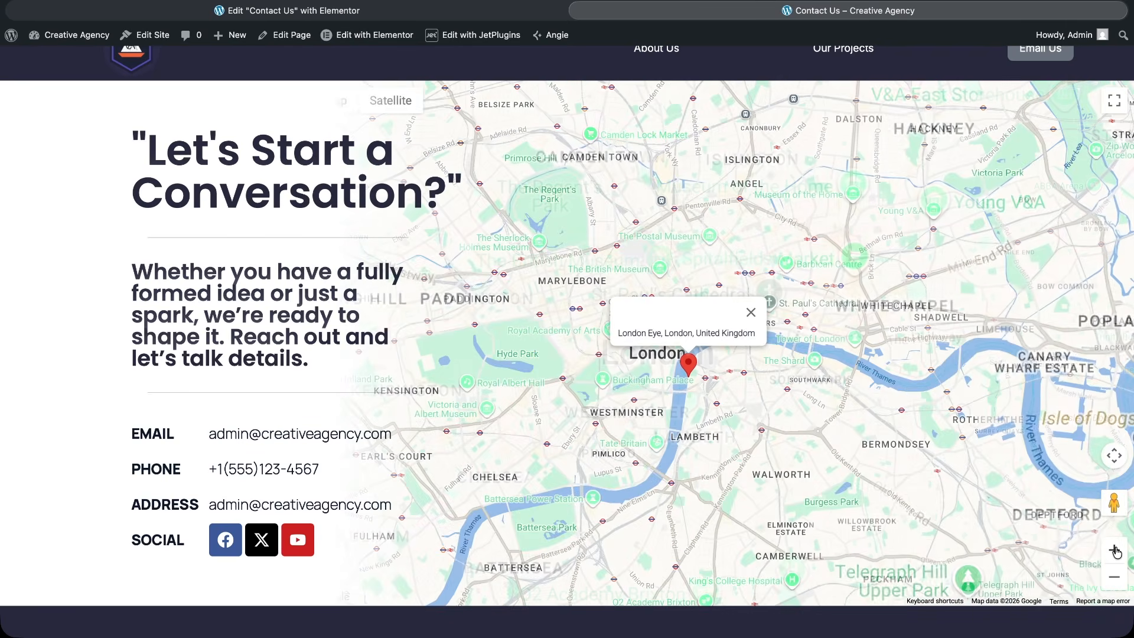
left_click(1114, 550)
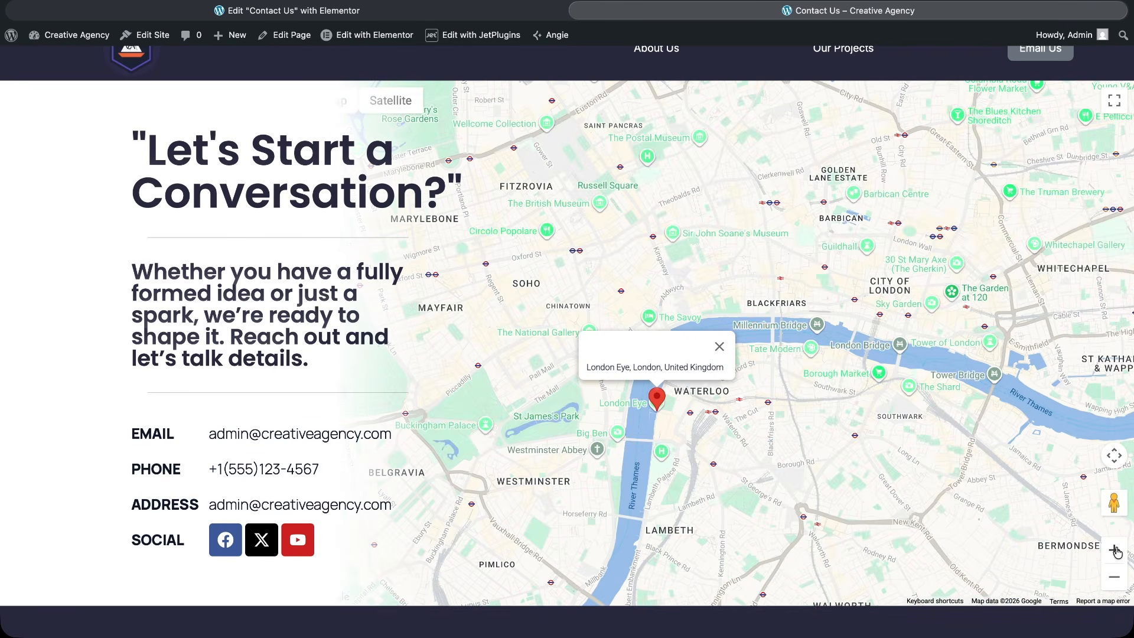
left_click(720, 347)
left_click_drag(721, 348, 947, 334)
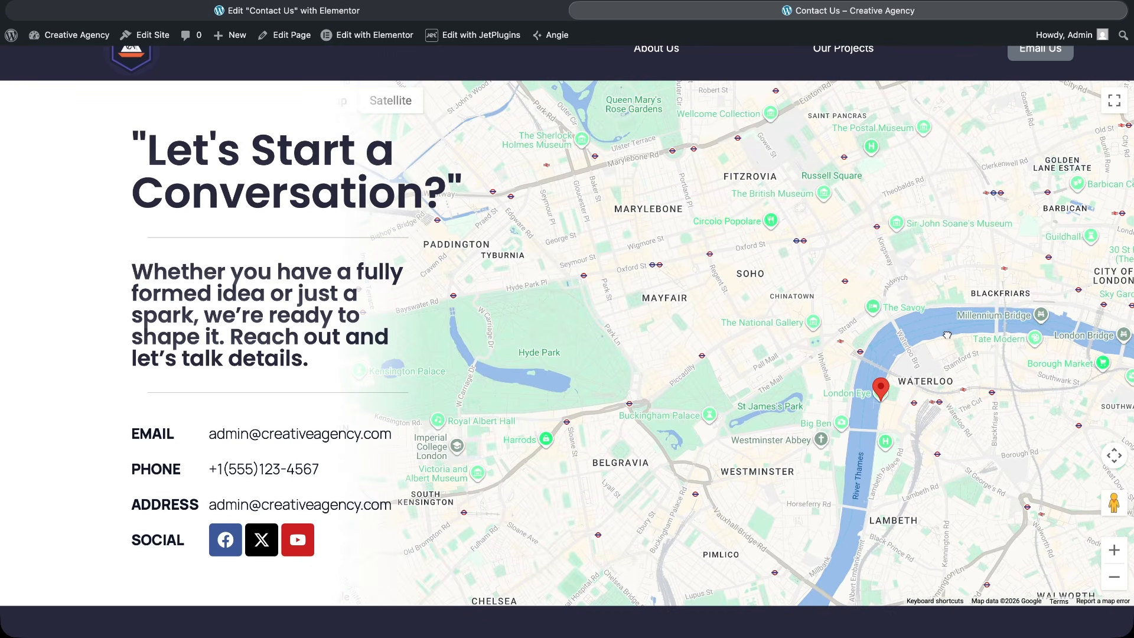